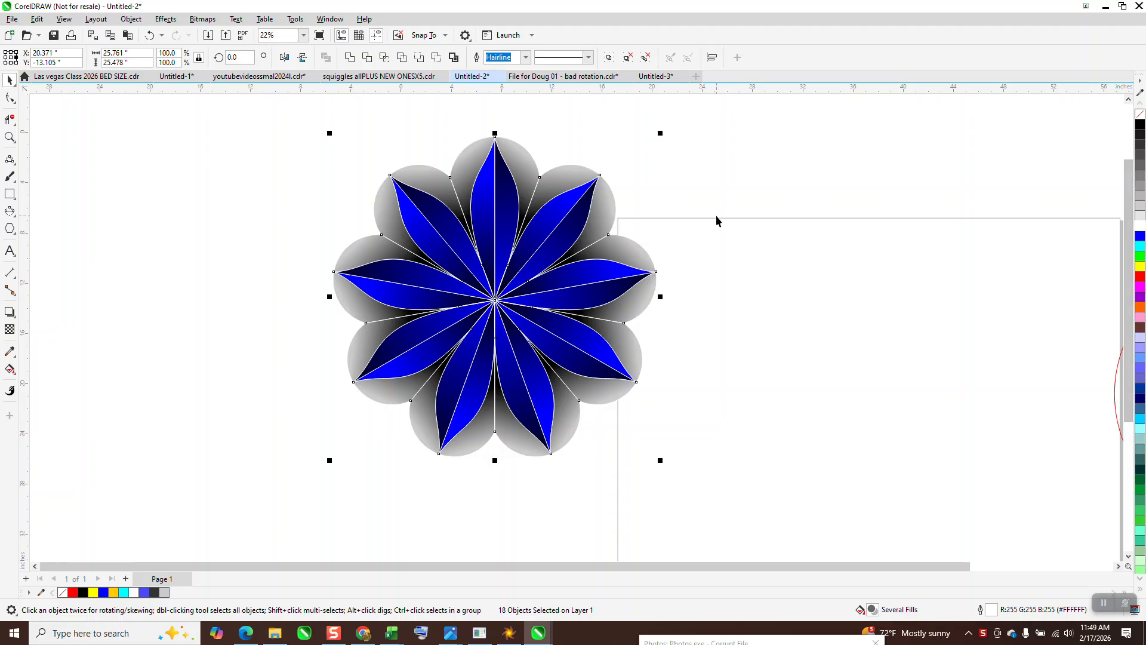
Step: Set the flower's outline colour to black
right_click(1138, 237)
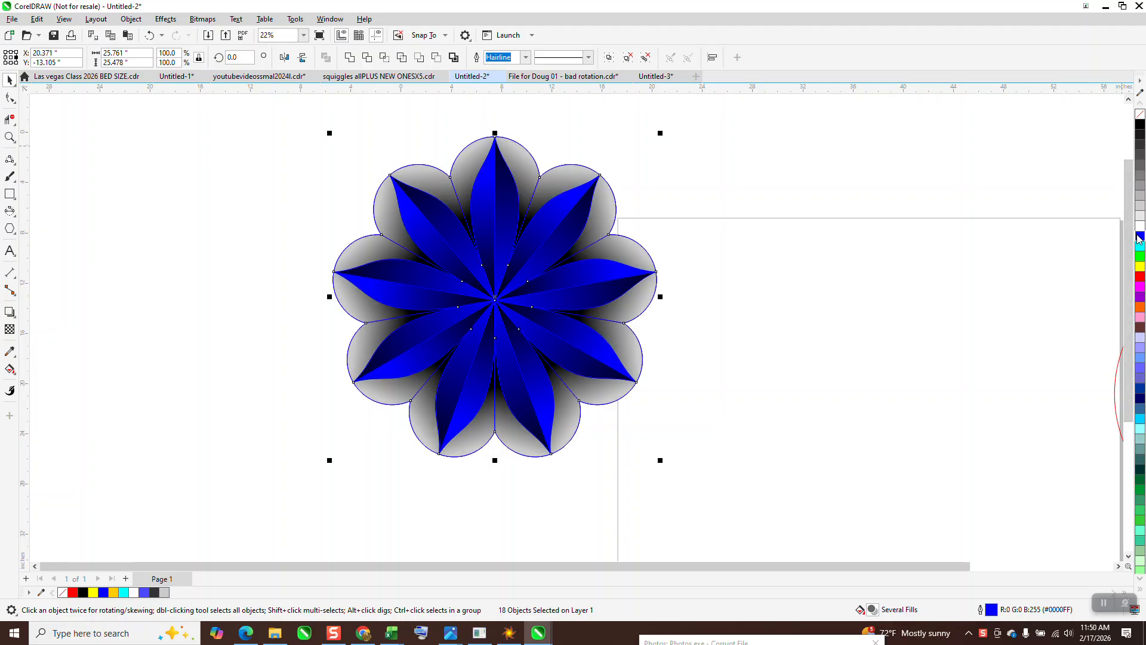
right_click(1139, 129)
Step: Move the flower to the left, away from the page
scroll(666, 270, down, 1)
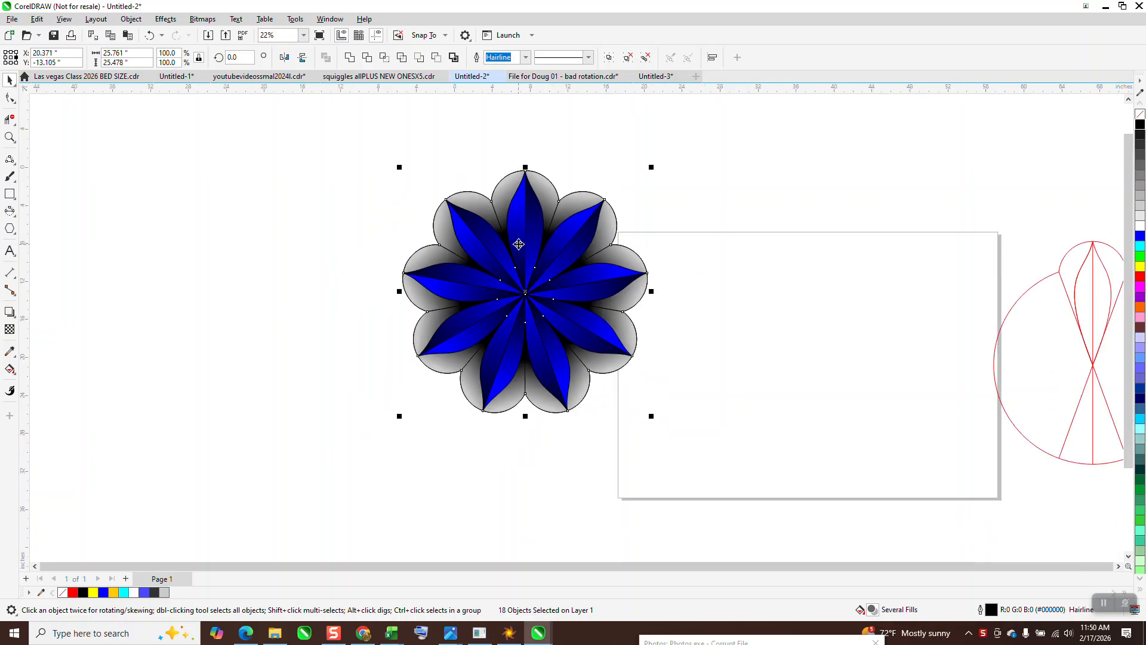
drag(377, 149, 739, 466)
drag(576, 320, 400, 317)
Step: Draw a circle about 21.3 inches in diameter on the page with the Ellipse tool
scroll(412, 341, down, 2)
click(9, 138)
drag(749, 262, 881, 449)
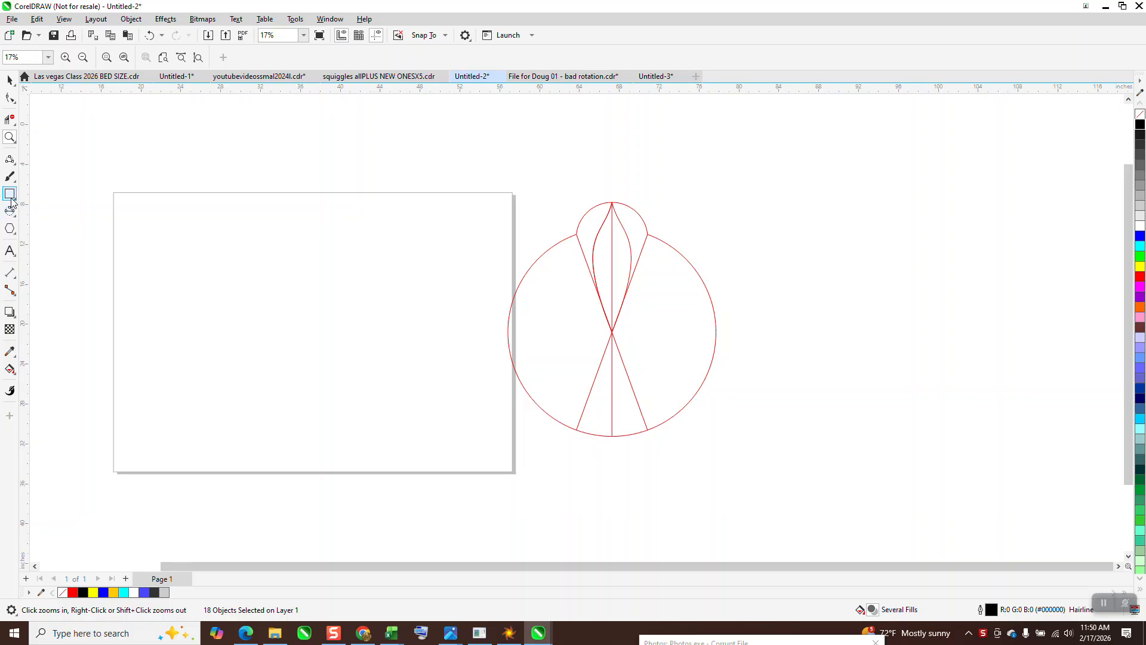
click(15, 216)
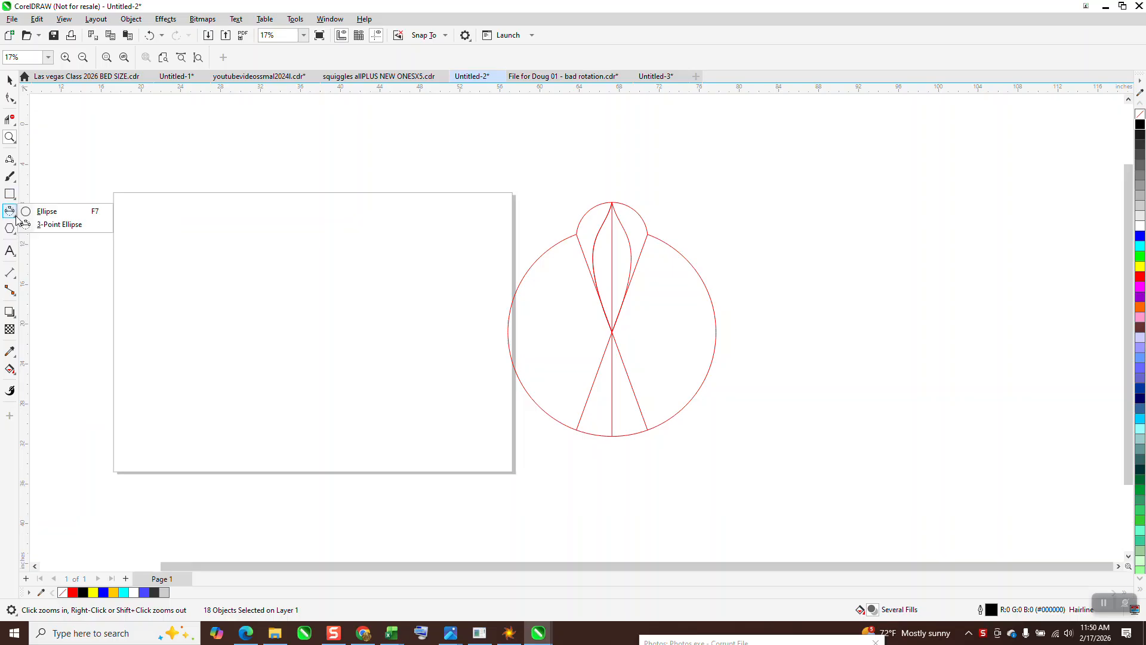
click(47, 212)
drag(425, 248, 215, 421)
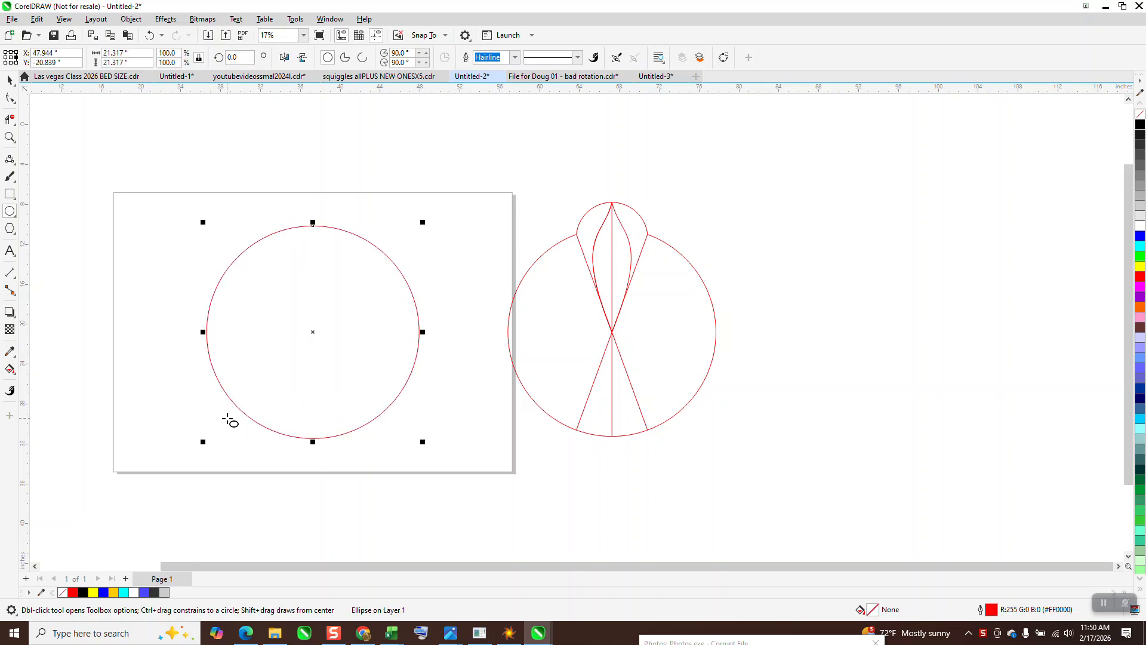
Step: Draw a vertical 2-point line about 29 inches long through the circle and centre it on the page
click(13, 177)
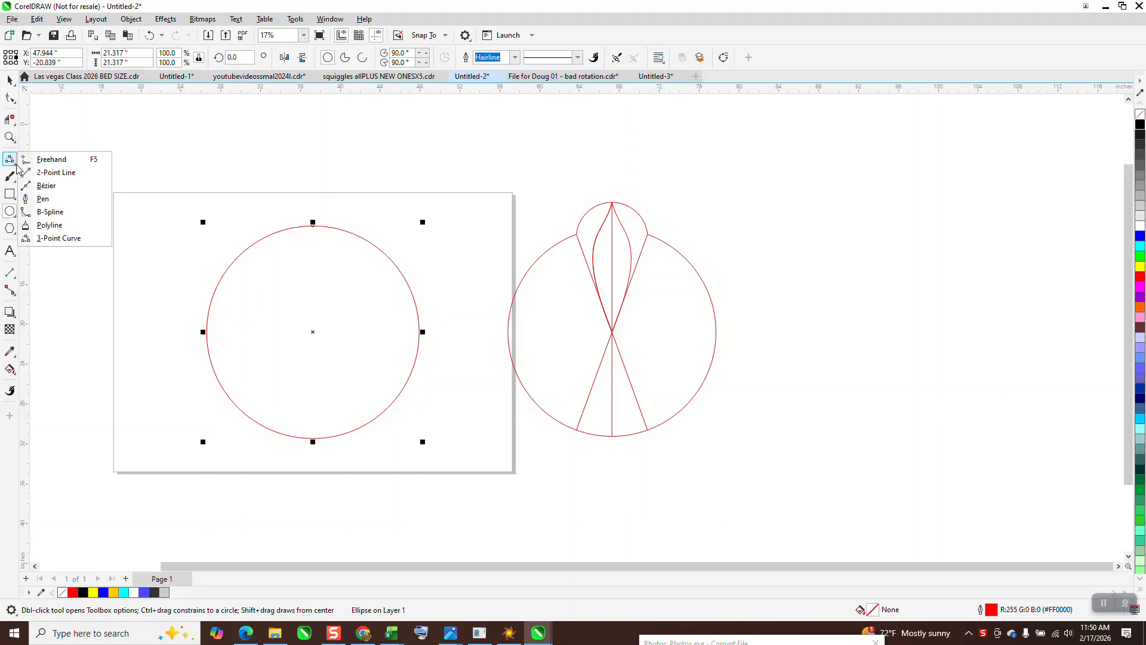
click(48, 170)
drag(147, 163, 149, 460)
key(p)
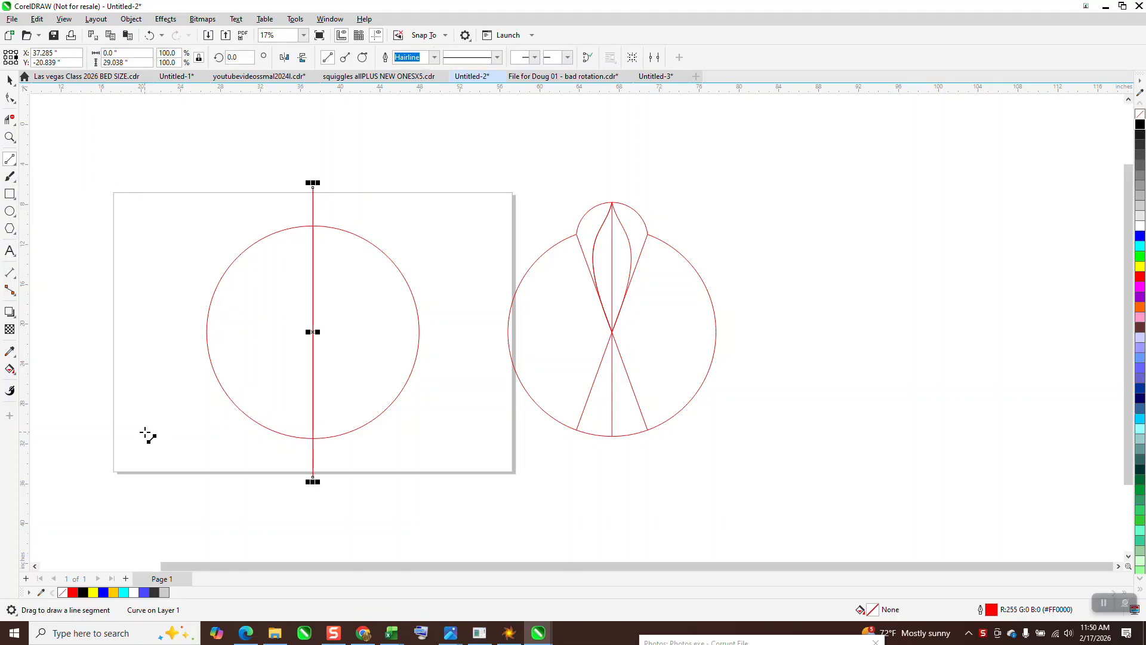
Step: Rotate a vertical line to -20 degrees so it crosses the circle's centre at an angle
double_click(241, 56)
text(20)
key(Return)
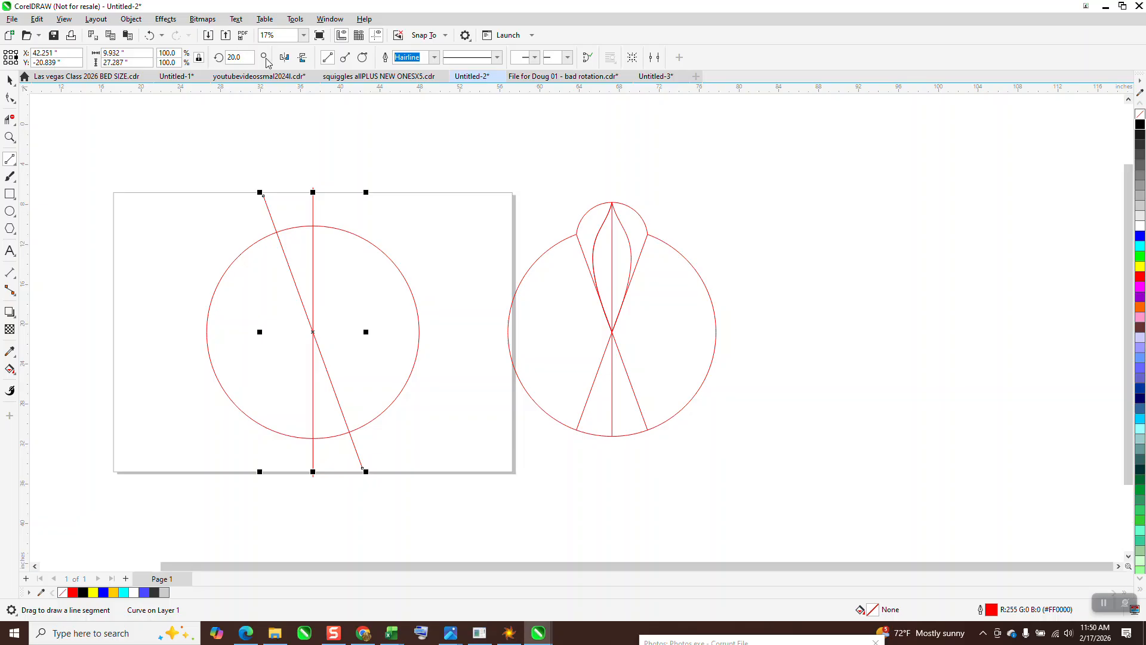
text(-20)
key(Return)
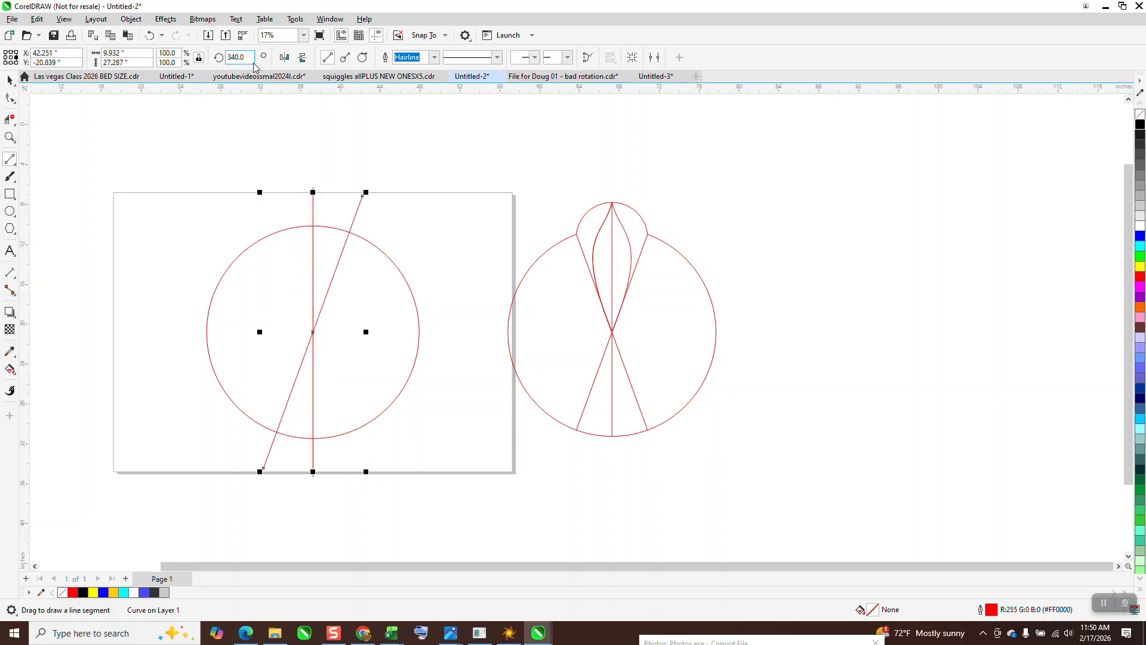
key(ctrl+d)
key(Delete)
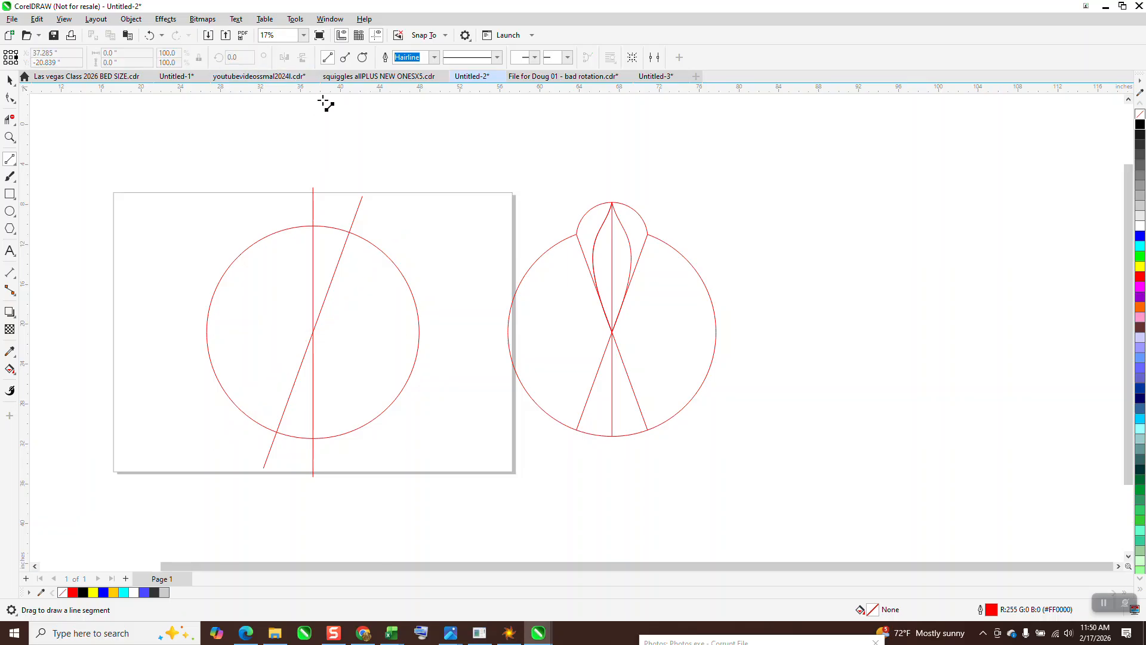
Step: Rotate the remaining vertical line to 20 degrees to form a matching slanted line
click(11, 79)
click(313, 214)
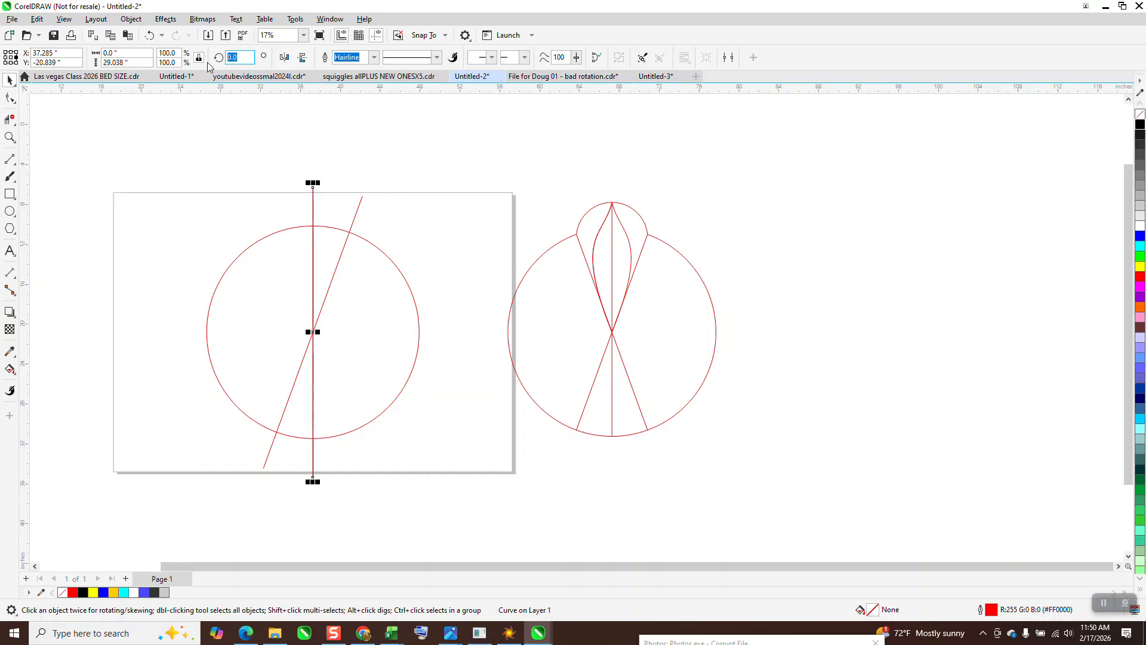
text(20)
key(Return)
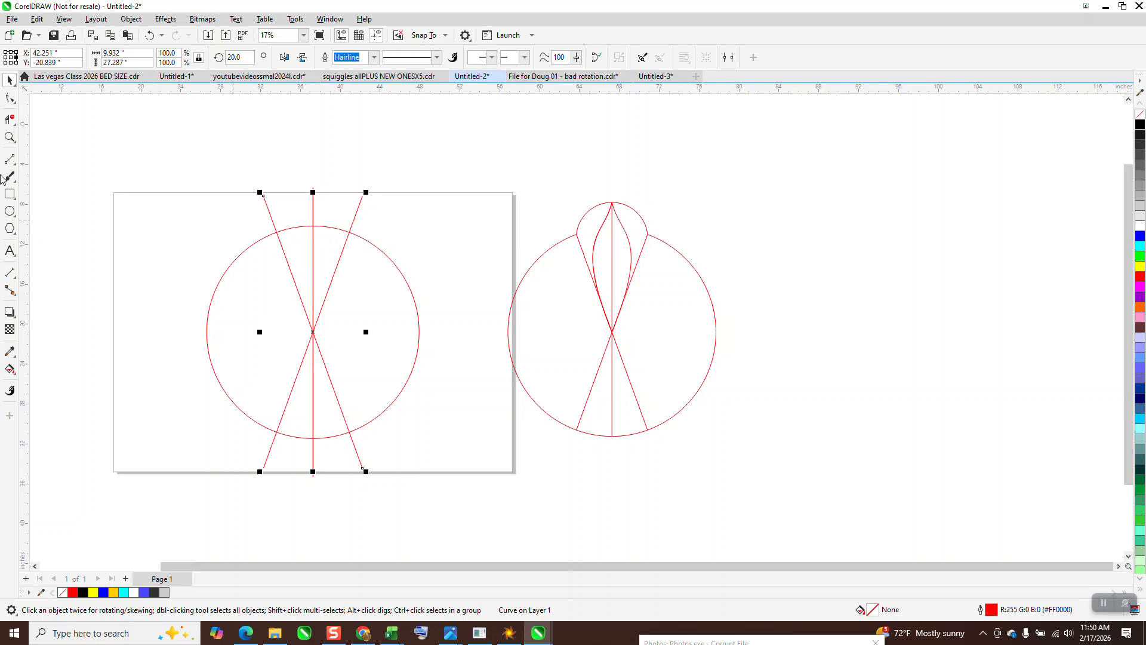
Step: Draw a 3-point arc between the slanted lines' upper intersections with the circle, peaking at the vertical line's top
click(10, 137)
drag(188, 169, 762, 546)
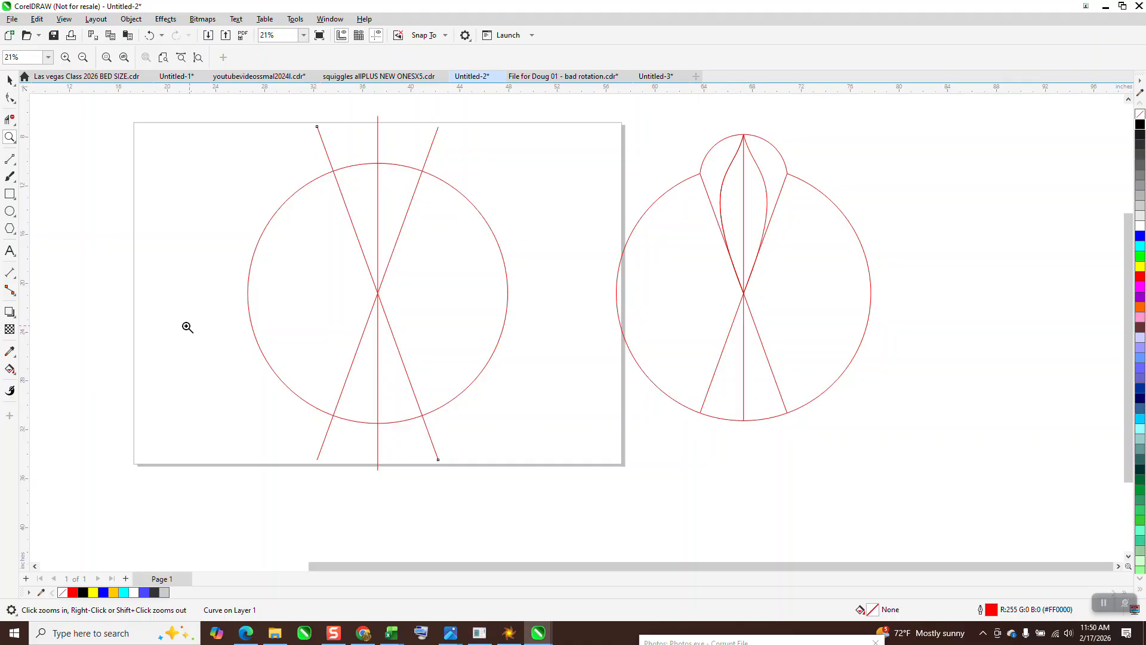
click(10, 159)
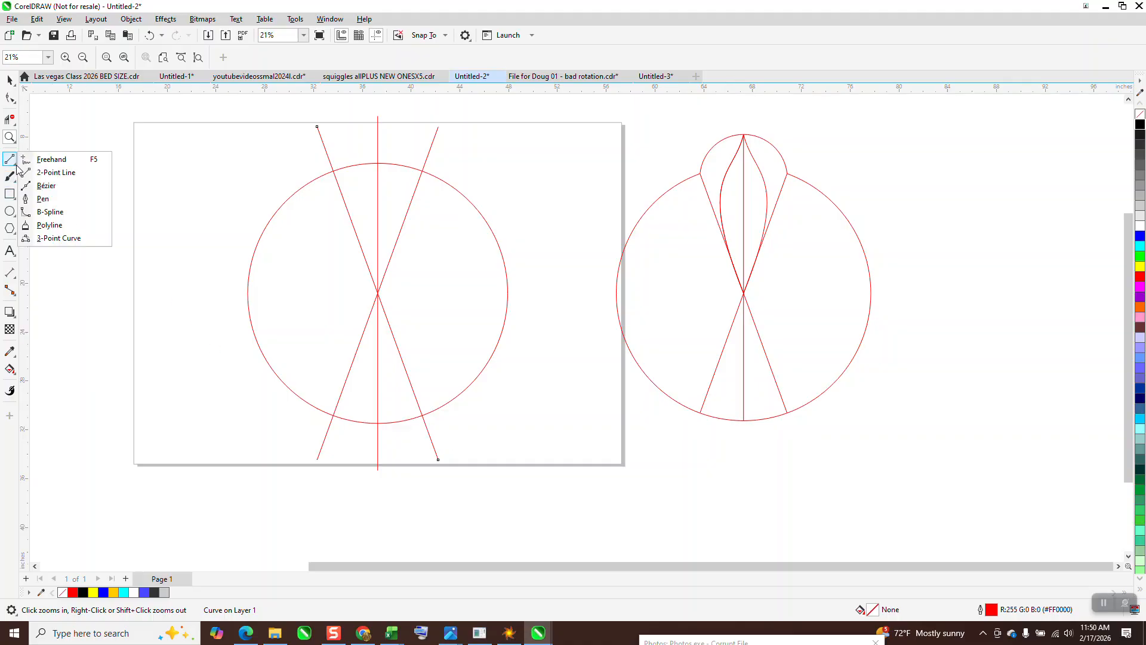
click(53, 239)
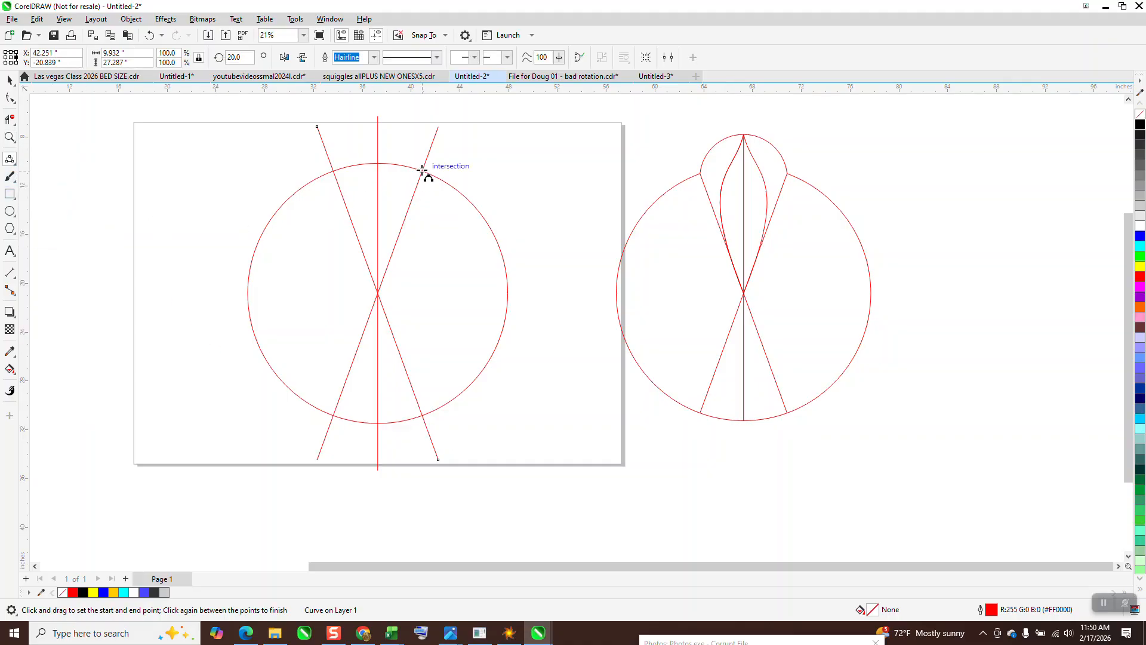
drag(422, 171, 333, 170)
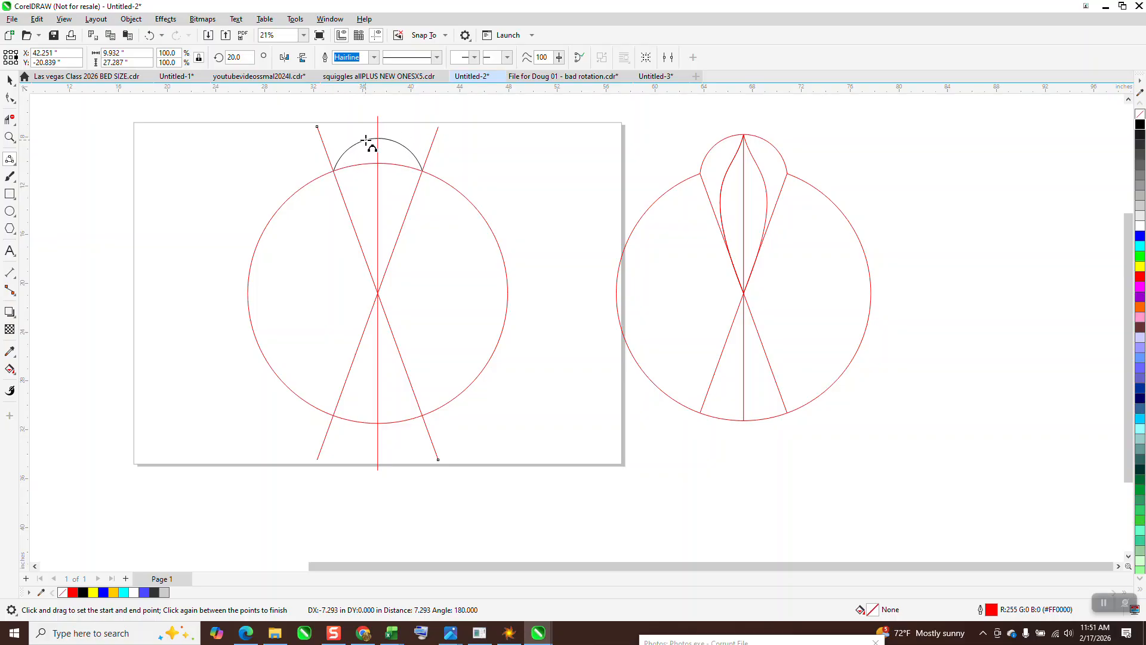
click(372, 128)
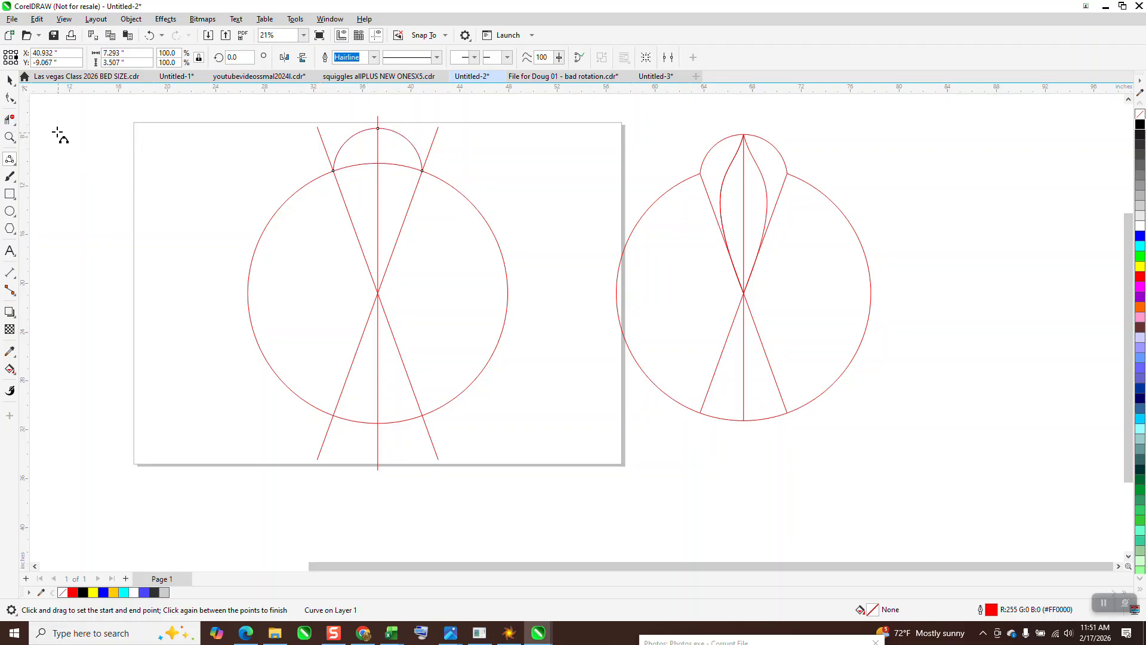
Step: Delete the circle's segment beneath the small arc between the two slanted lines with Virtual Segment Delete
click(12, 122)
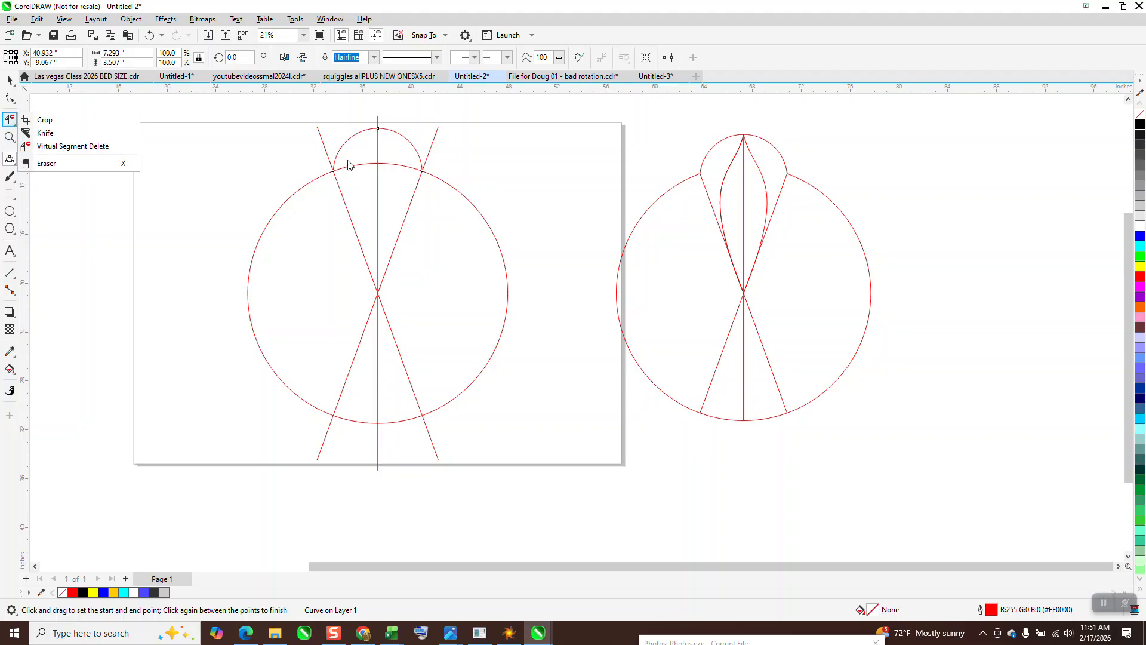
click(60, 146)
click(352, 169)
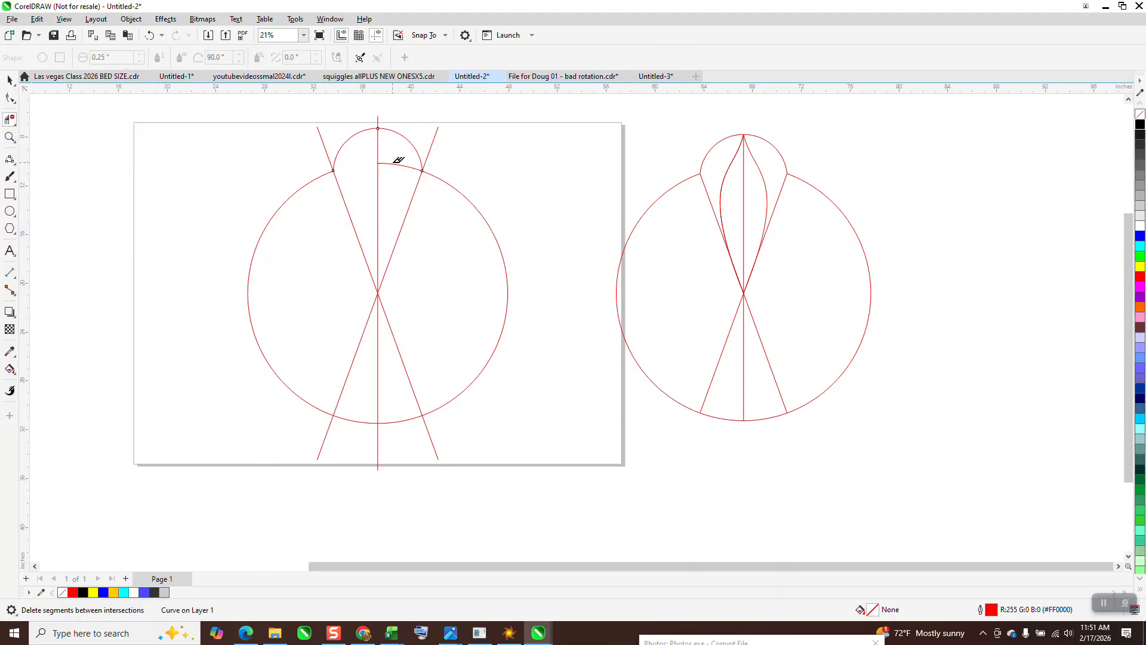
click(397, 166)
Step: Select the five construction objects and group them
scroll(379, 216, down, 1)
click(9, 79)
drag(246, 128, 489, 418)
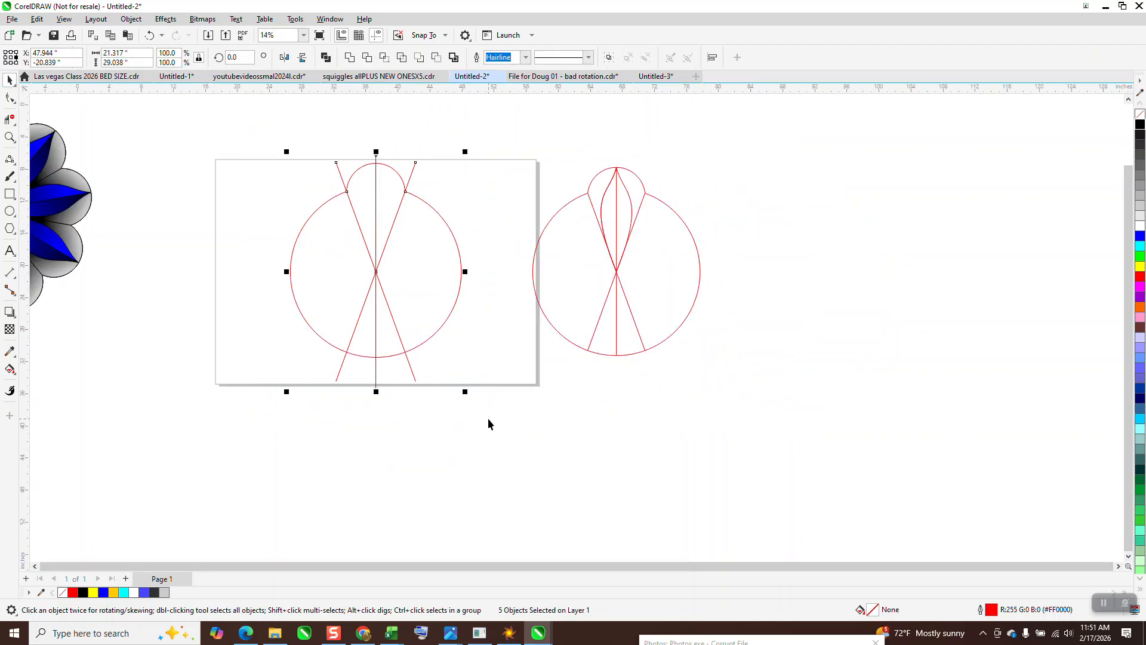
key(ctrl+g)
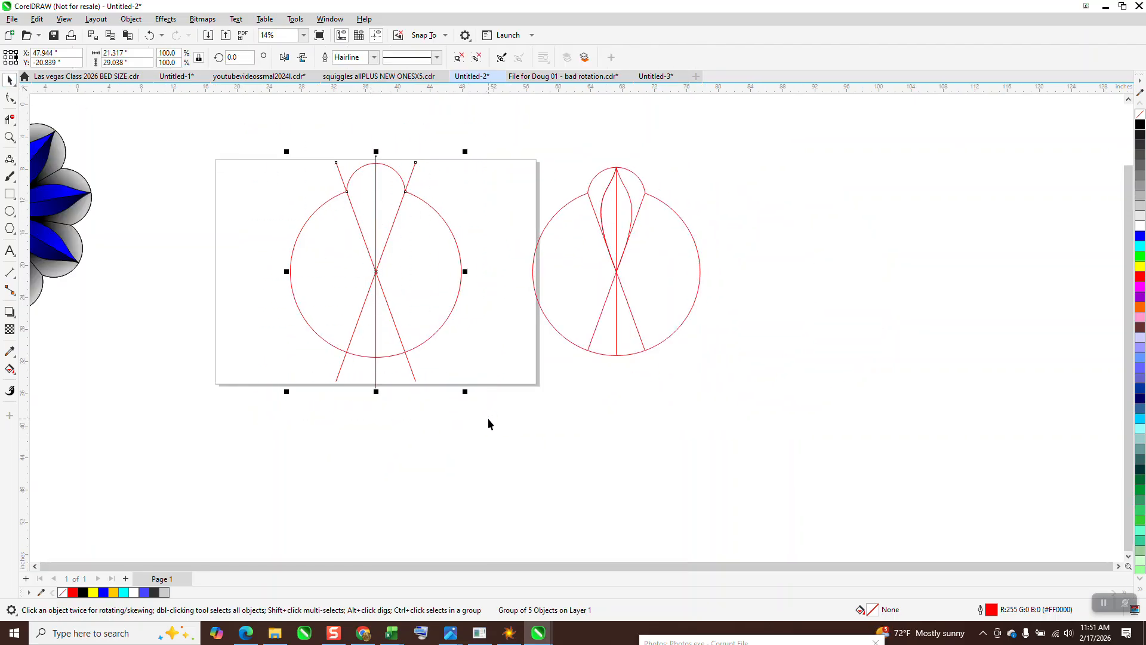
Step: Draw a 3-point curve from the arc's top to the lines' crossing point, bowing to the left
click(10, 137)
drag(327, 146, 548, 312)
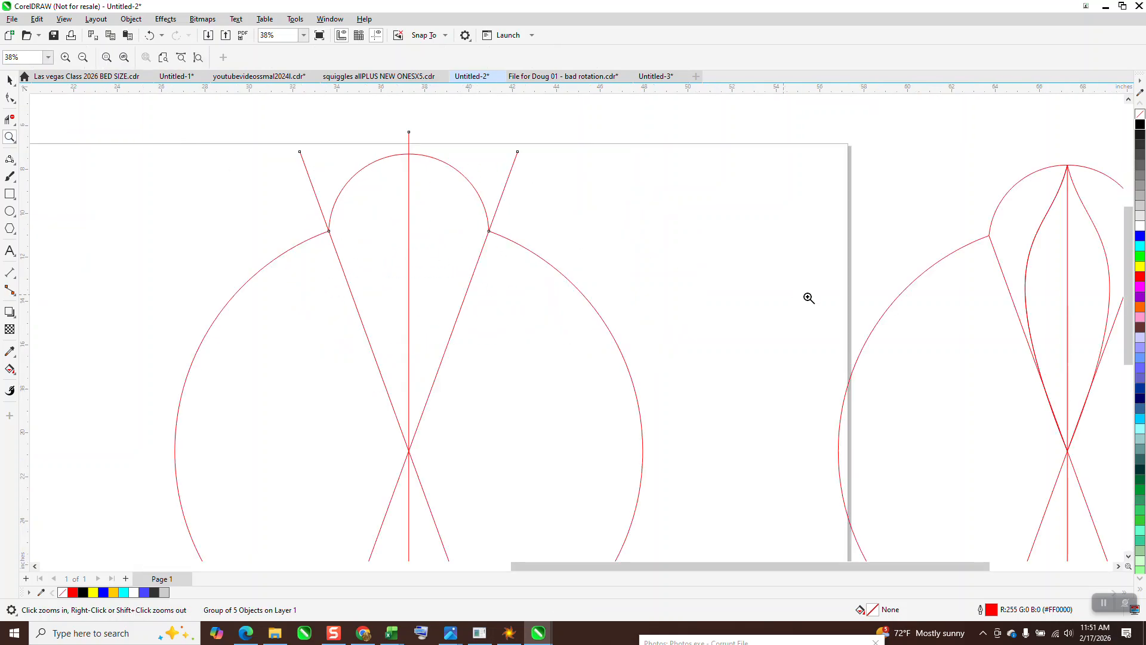
scroll(809, 297, down, 1)
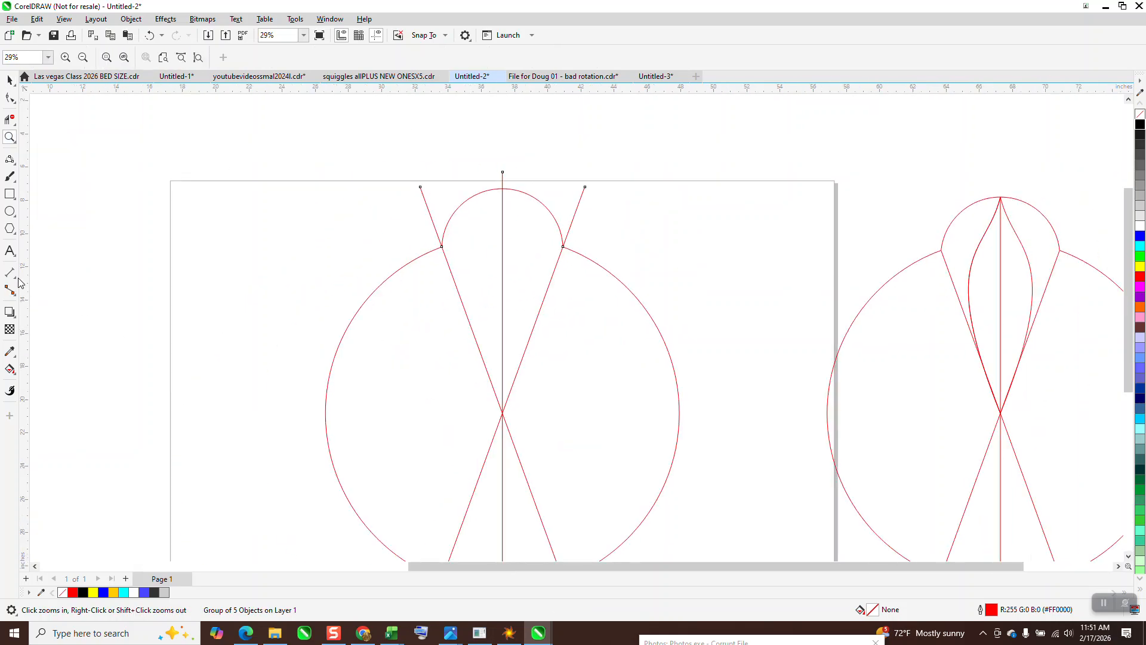
click(11, 160)
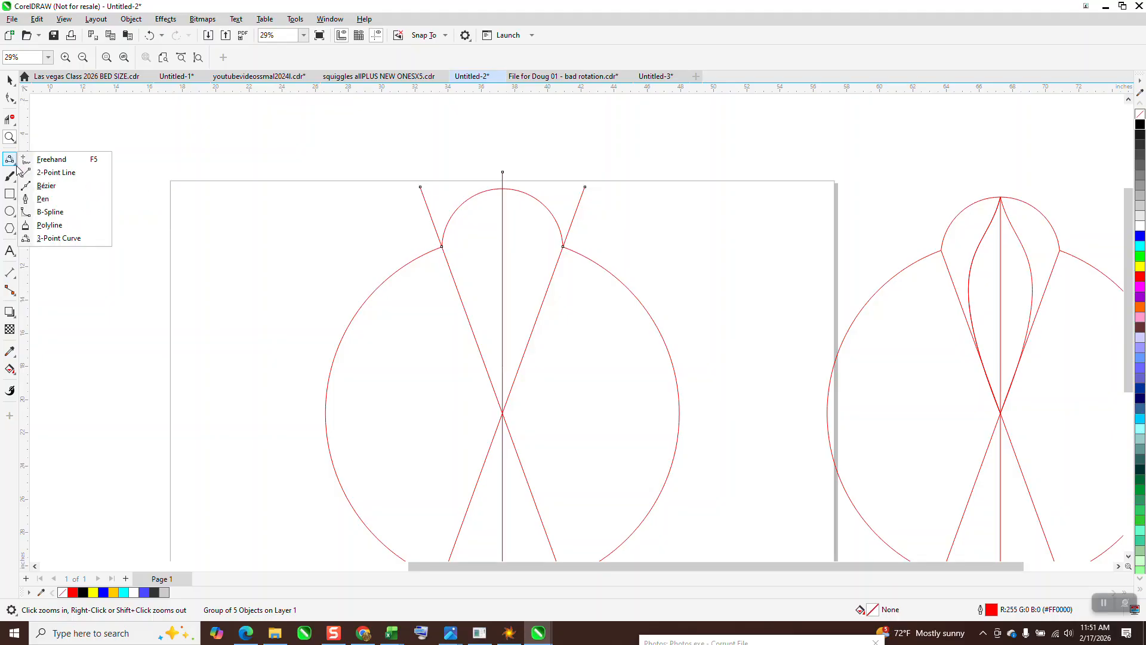
click(57, 238)
drag(503, 173, 509, 415)
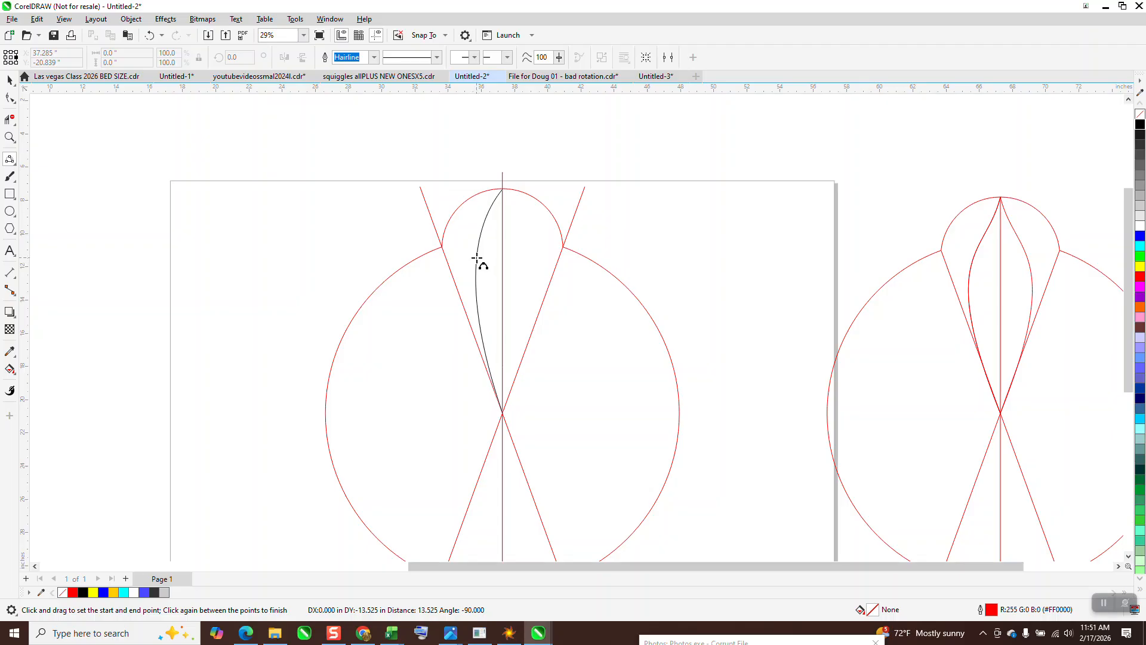
click(480, 257)
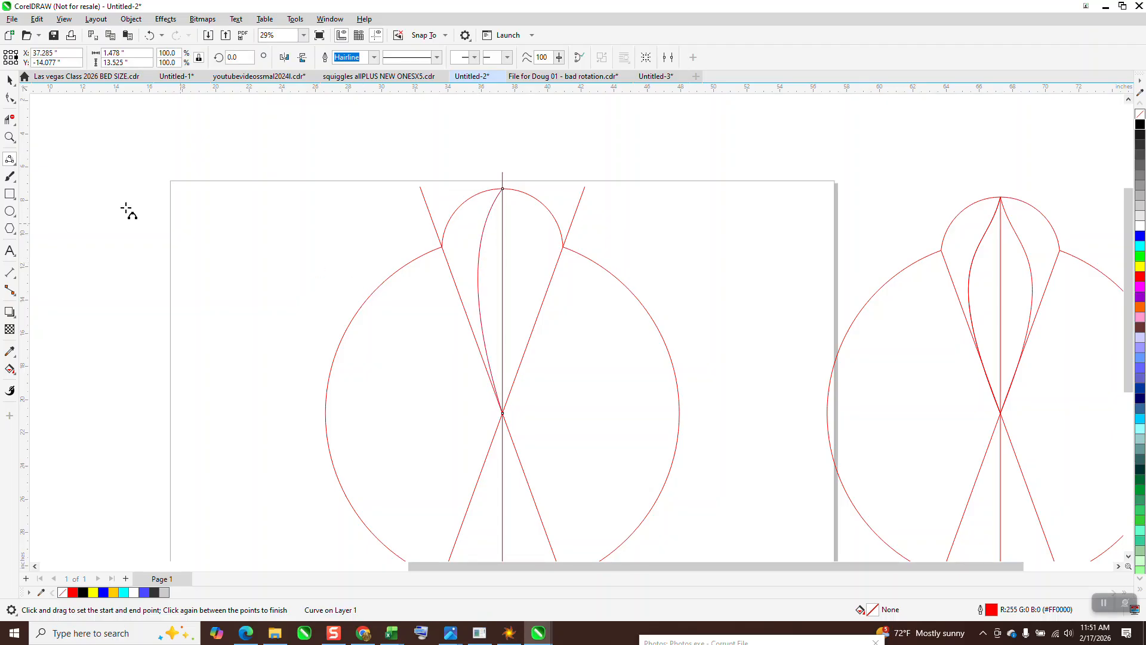
Step: Reshape the curve's control handles into a petal edge that swells near the top
click(13, 102)
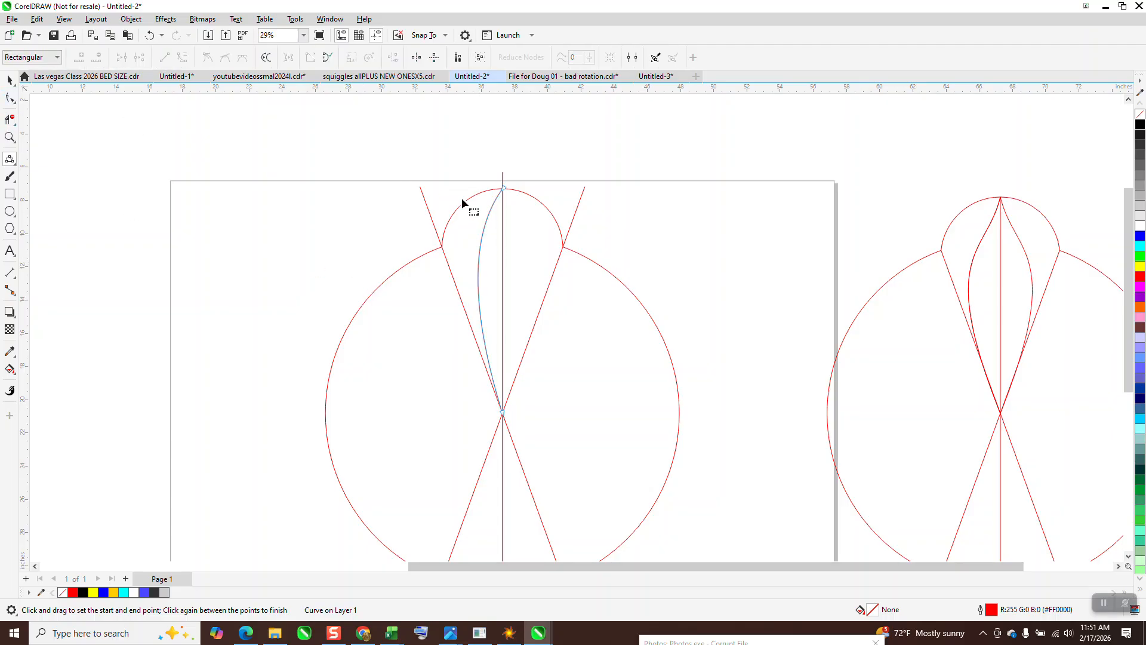
click(504, 188)
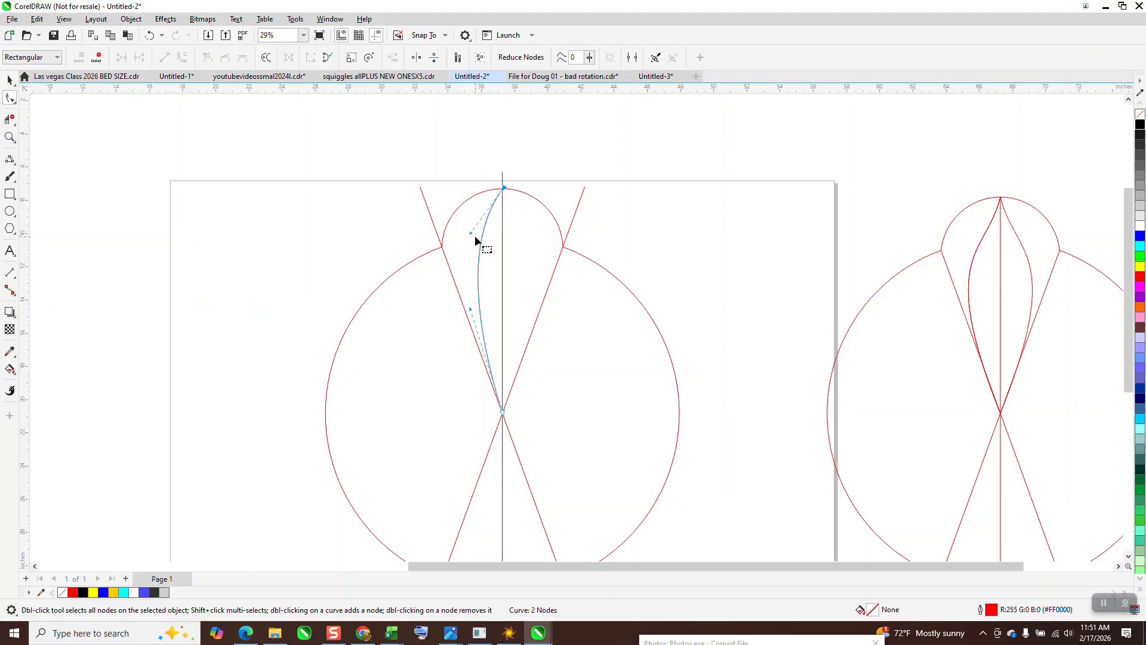
drag(469, 233, 455, 212)
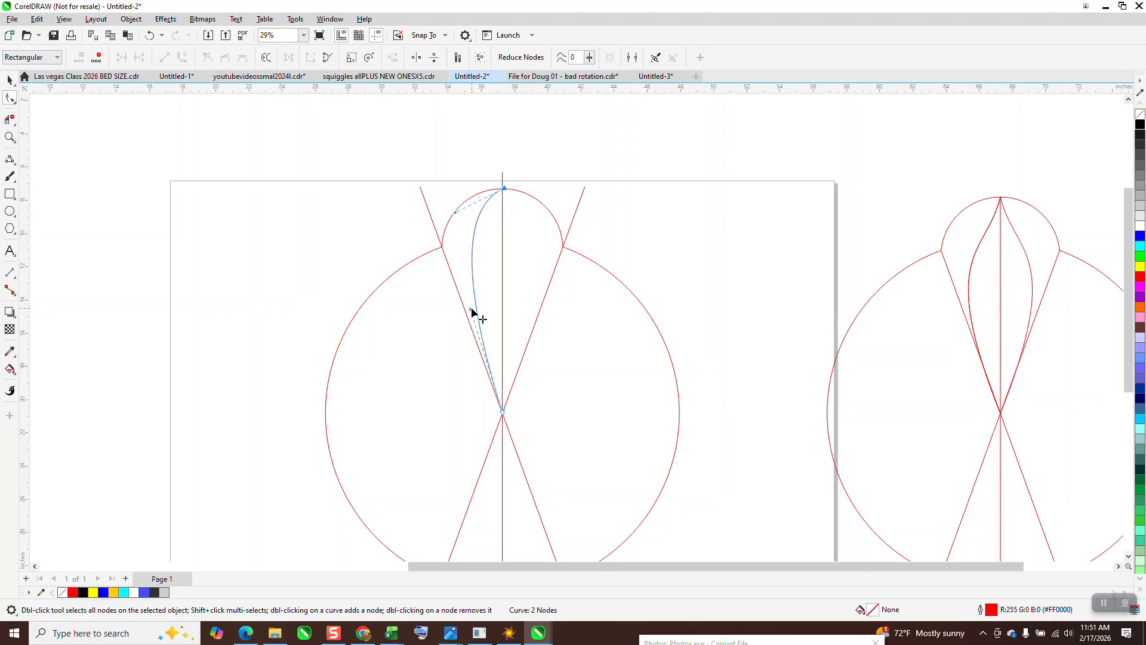
drag(471, 311, 498, 324)
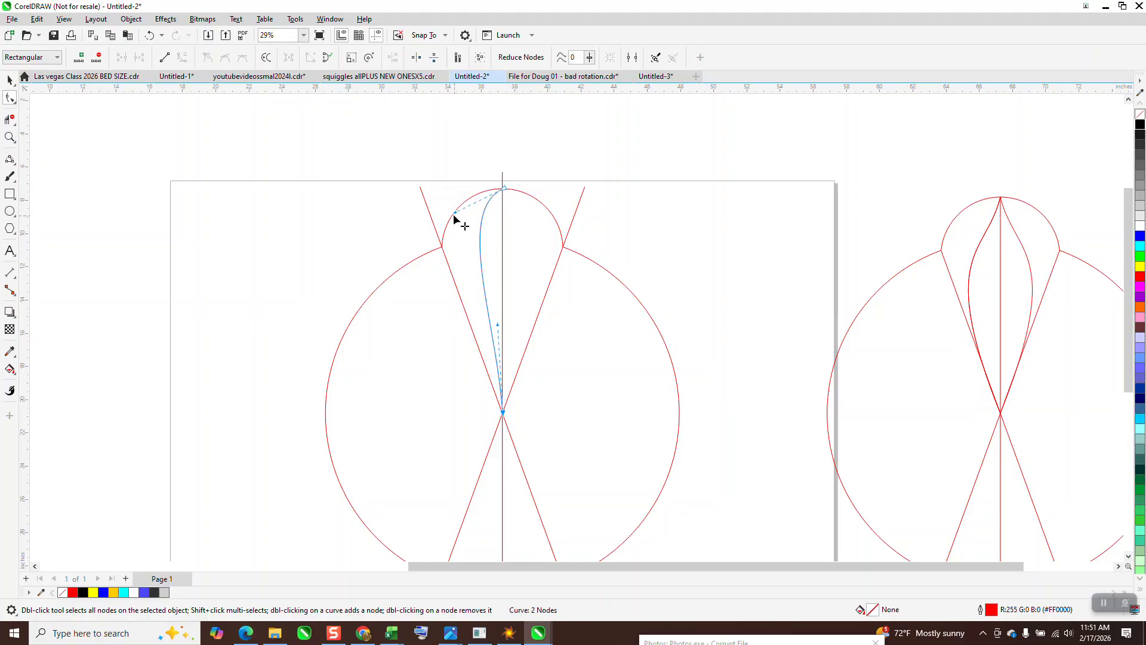
drag(456, 213, 436, 246)
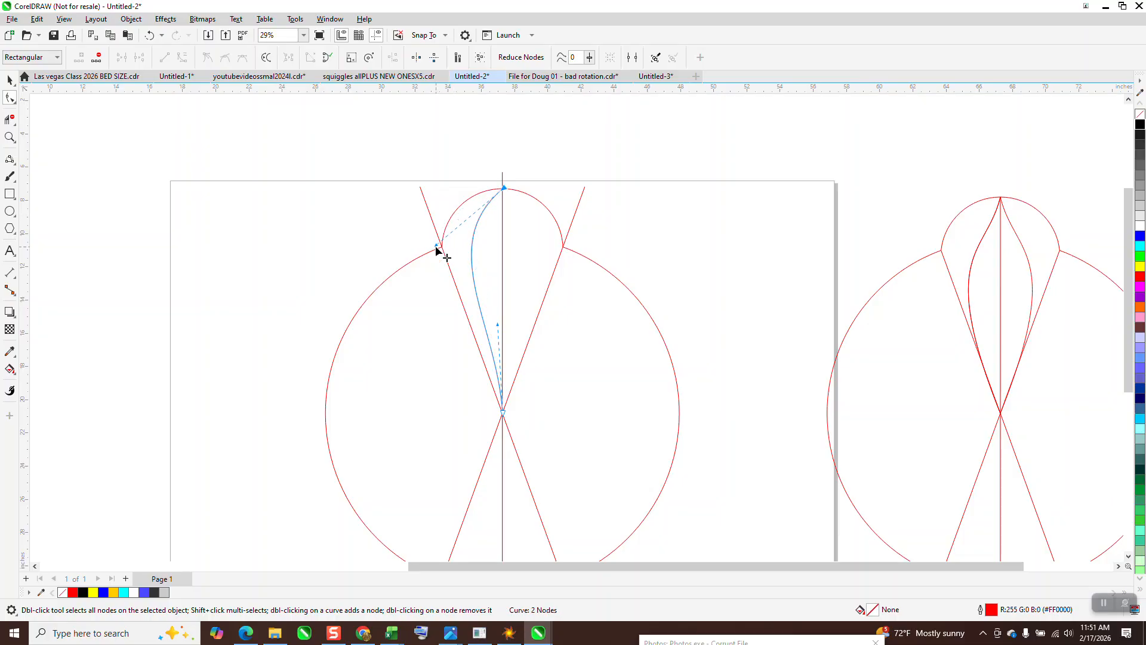
Step: Mirror the curve horizontally to form the petal's right half
click(10, 79)
click(254, 138)
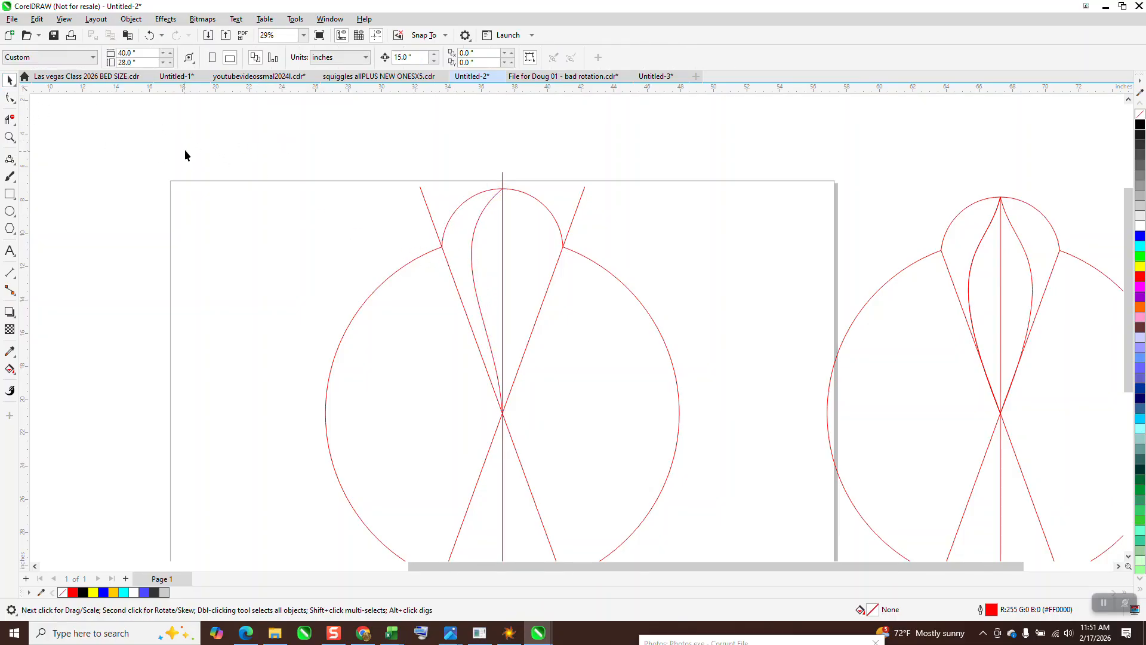
click(476, 228)
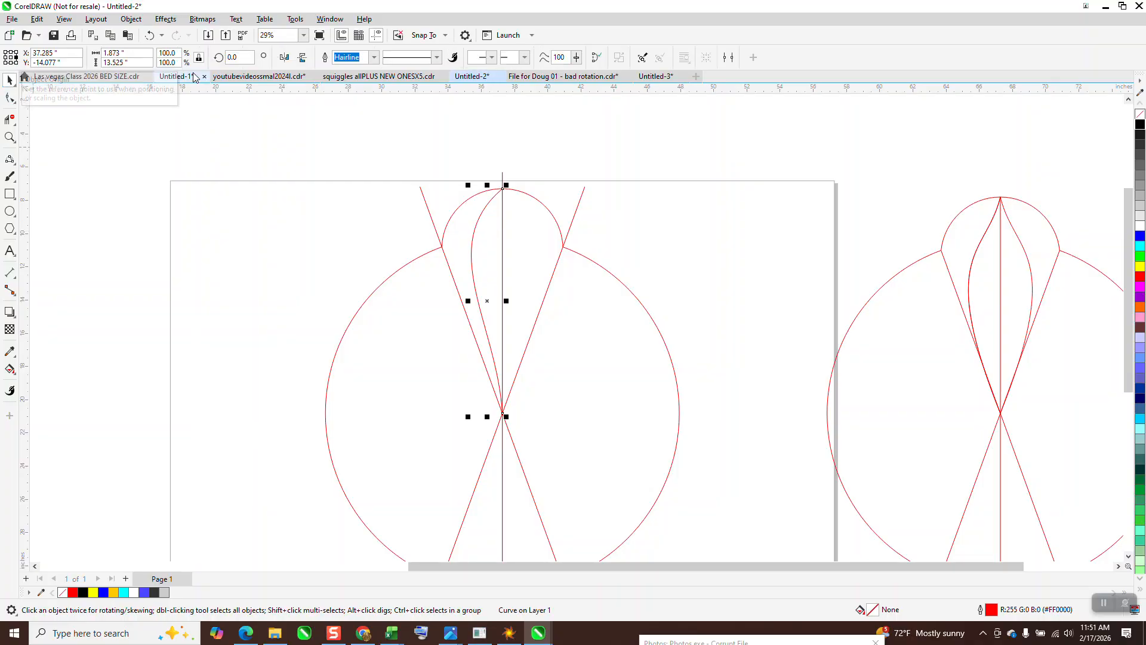
click(284, 58)
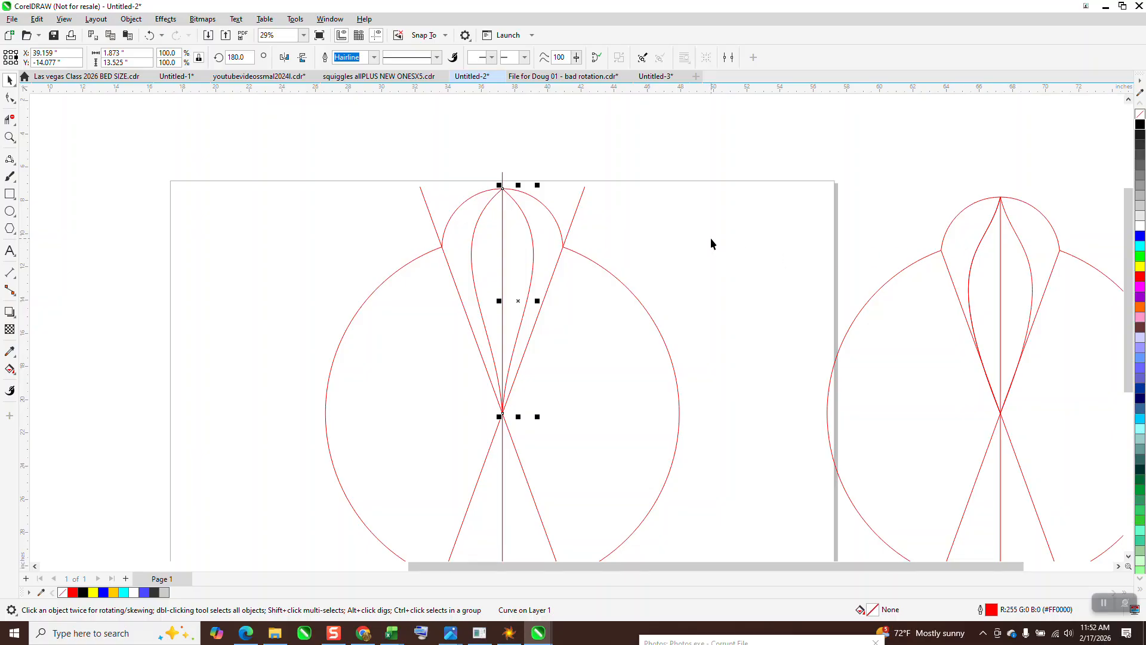
Step: Delete the mirrored right half and reshape the left curve's control handles into a slimmer petal edge
key(Delete)
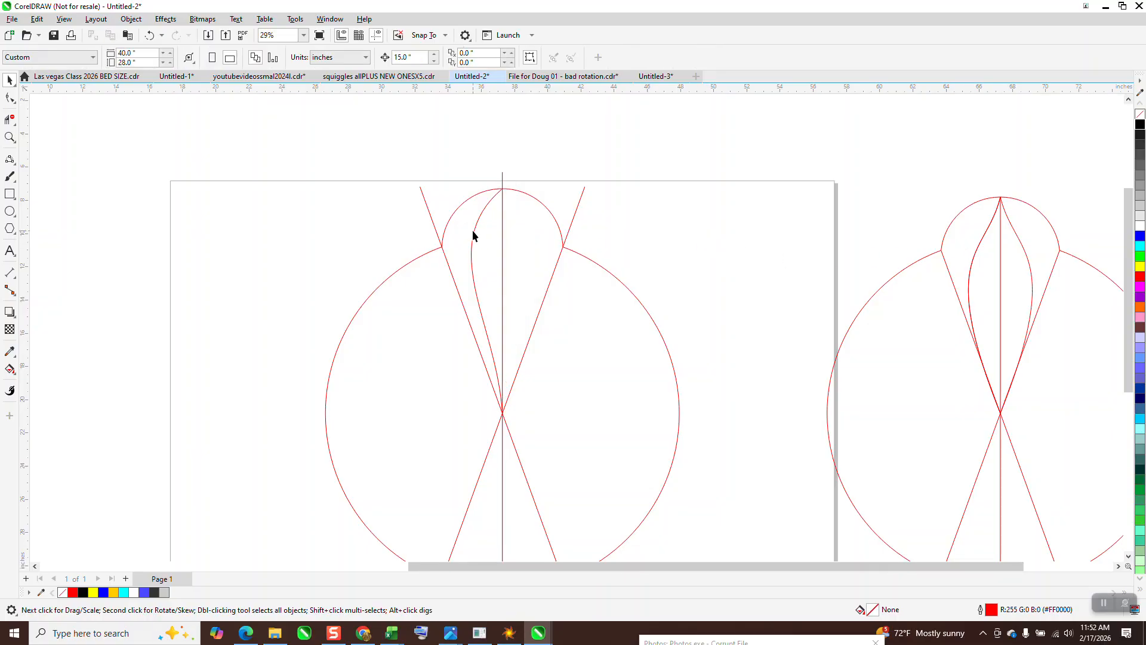
click(473, 232)
click(13, 101)
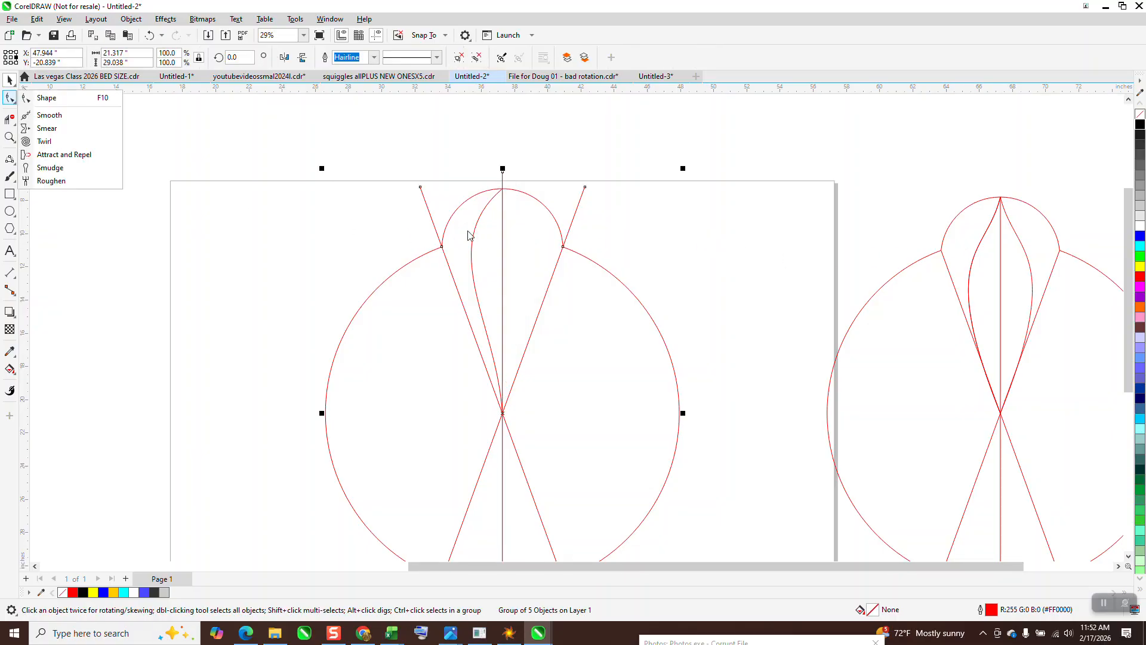
click(57, 98)
click(476, 243)
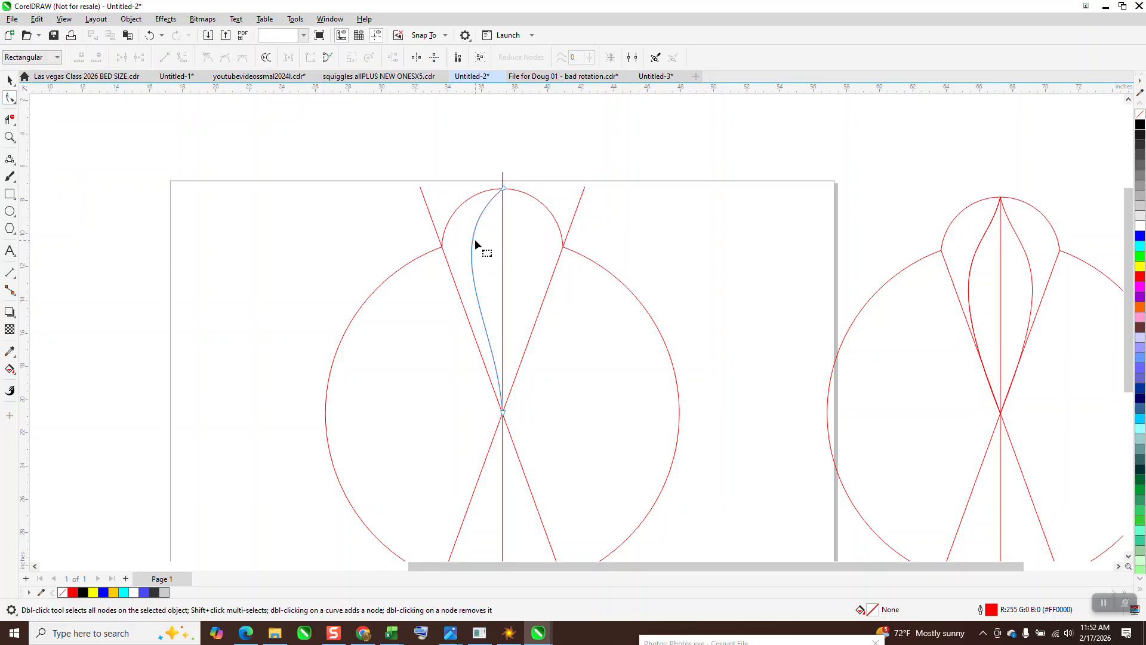
click(505, 187)
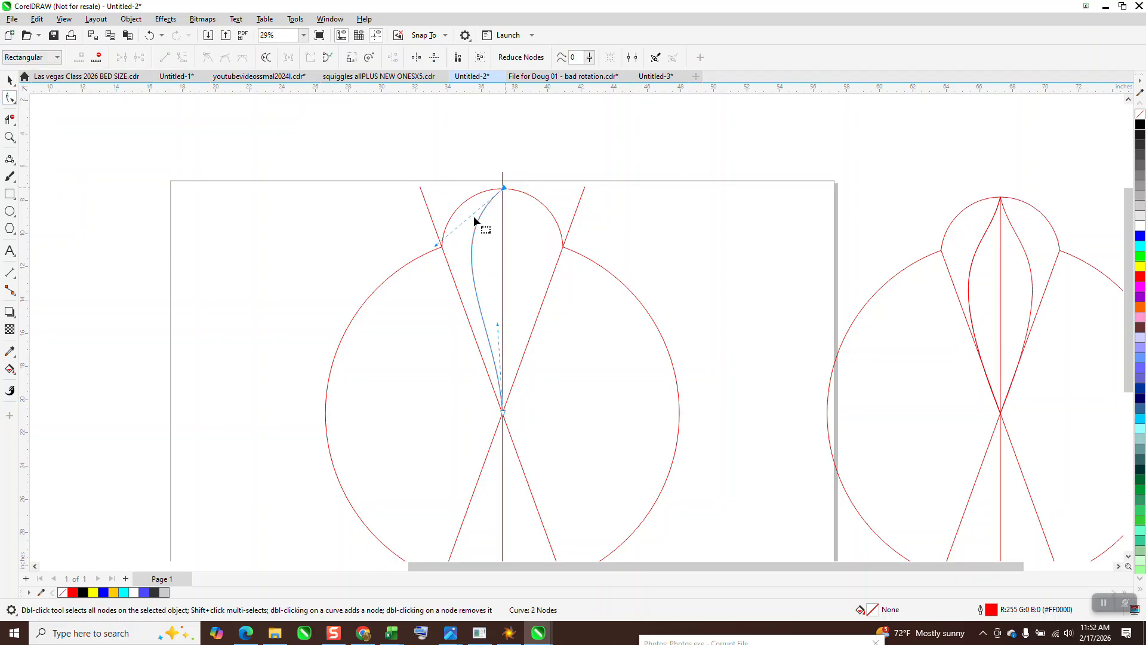
drag(439, 248, 475, 257)
drag(498, 325, 469, 319)
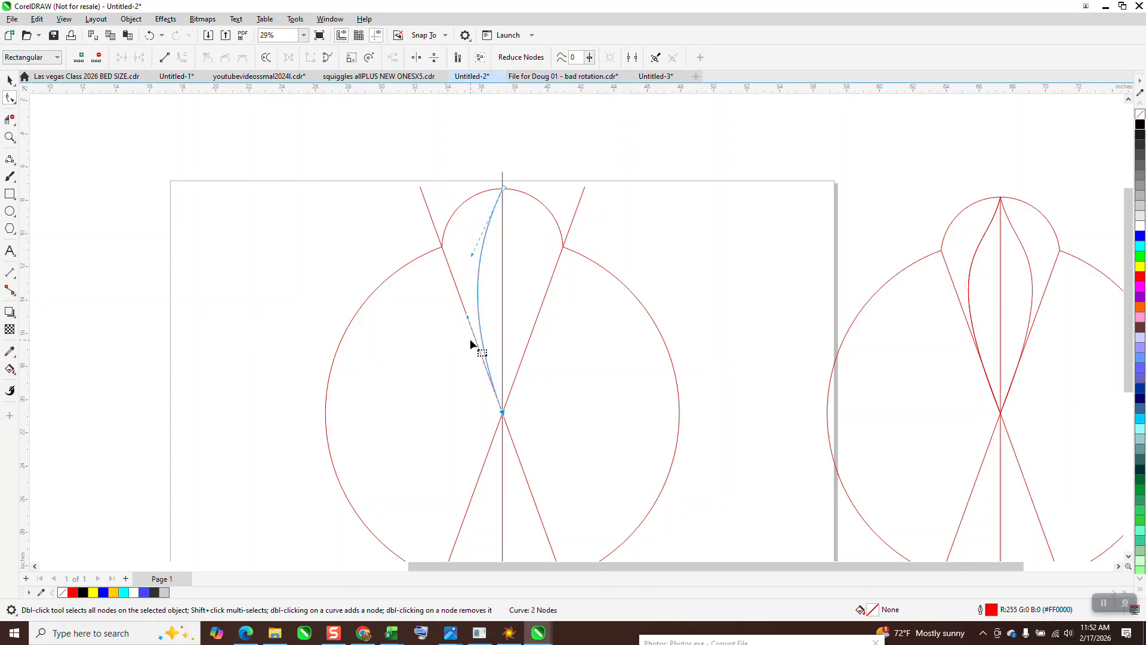
drag(467, 317, 446, 259)
click(10, 80)
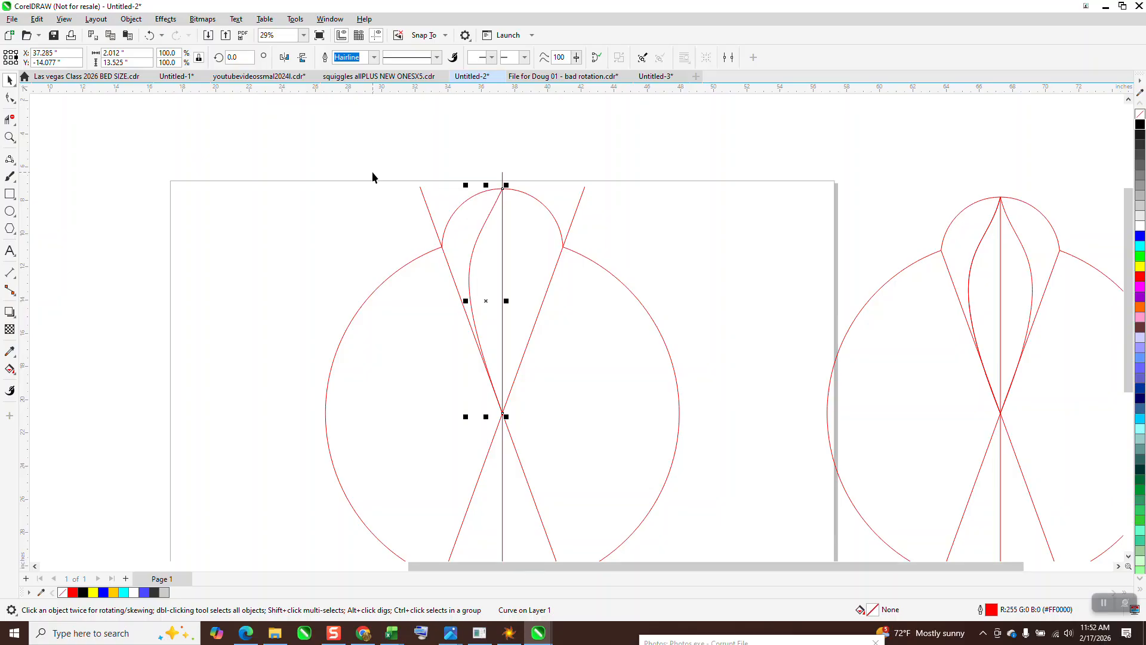
Step: Mirror the reshaped curve horizontally to form the petal's right half again
click(285, 56)
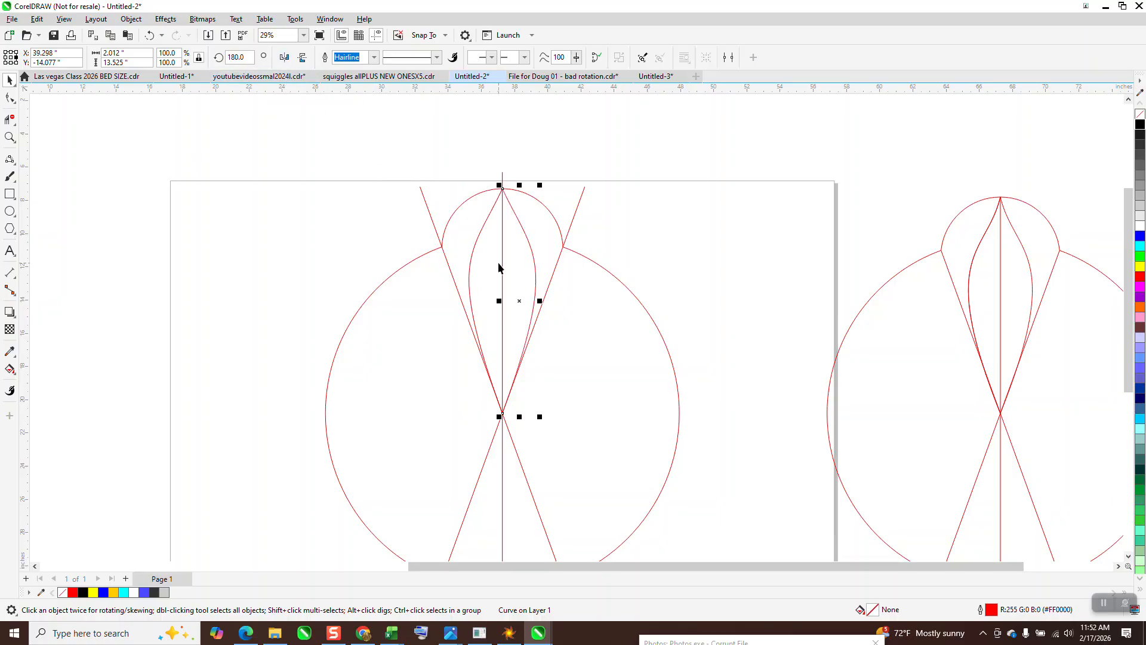
click(10, 137)
drag(391, 171, 672, 435)
right_click(220, 371)
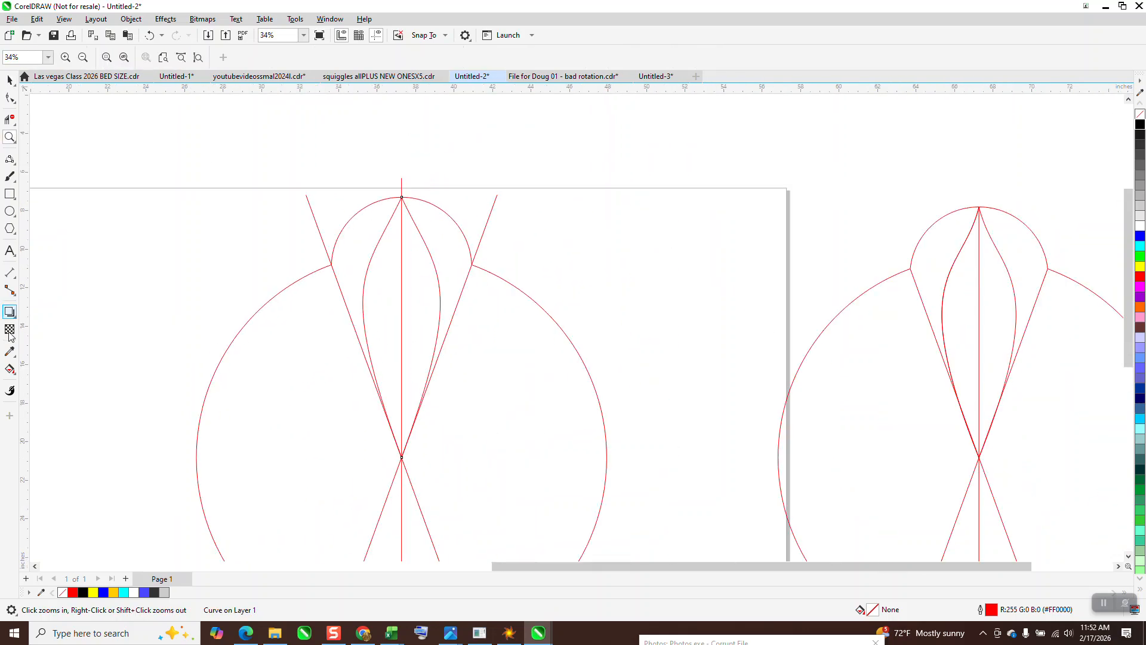
Step: Smart-fill the left half of the petal with cyan
click(10, 370)
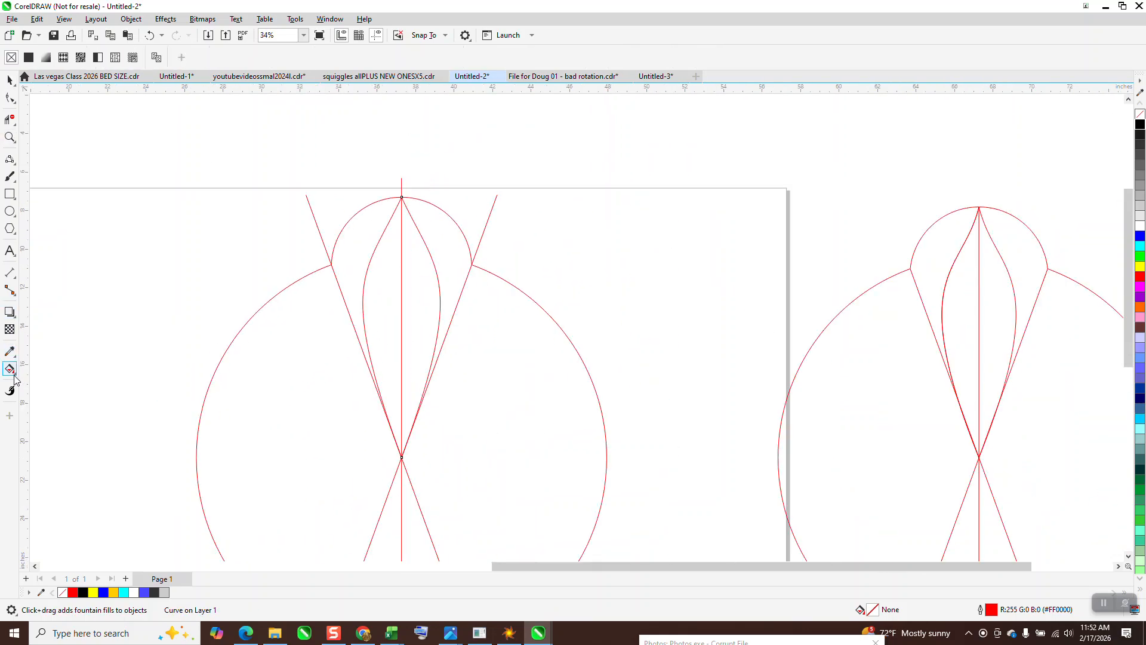
click(14, 377)
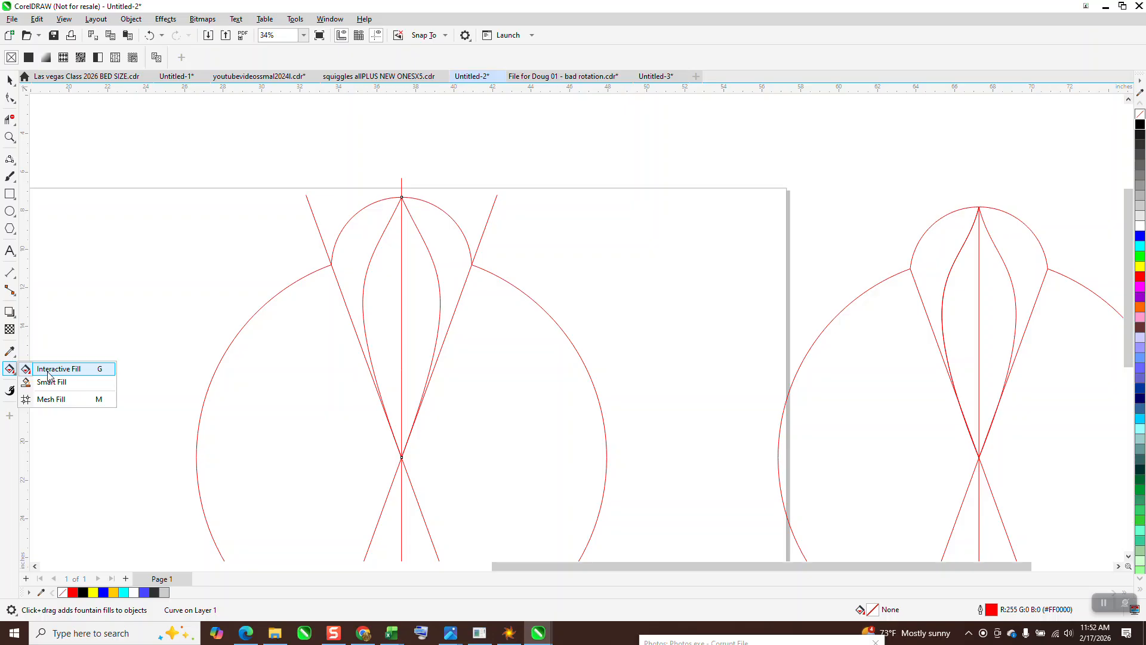
click(50, 381)
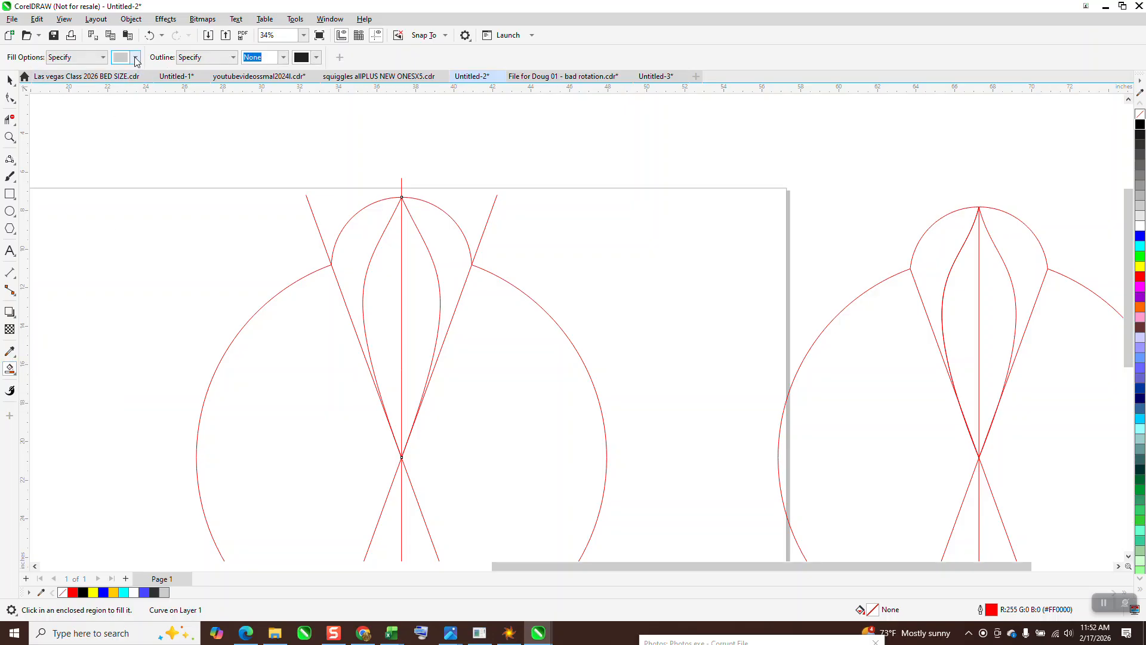
click(136, 58)
click(186, 132)
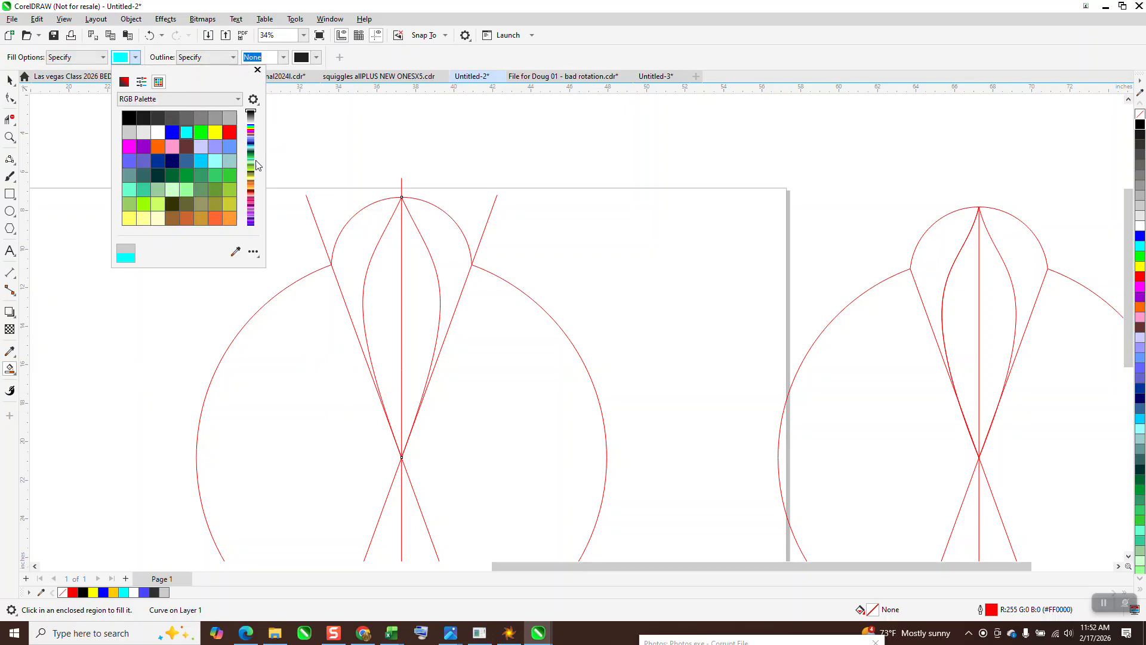
click(382, 265)
click(378, 263)
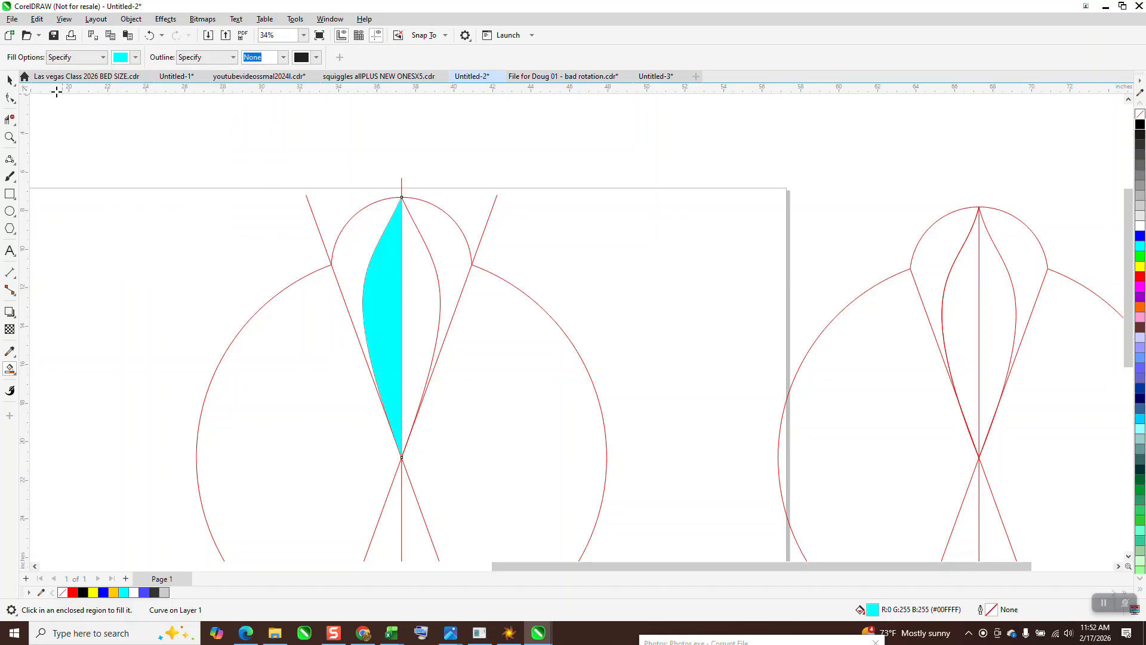
Step: Apply a vertical fountain fill to the cyan half, running from cyan at the top to black at the bottom
click(10, 80)
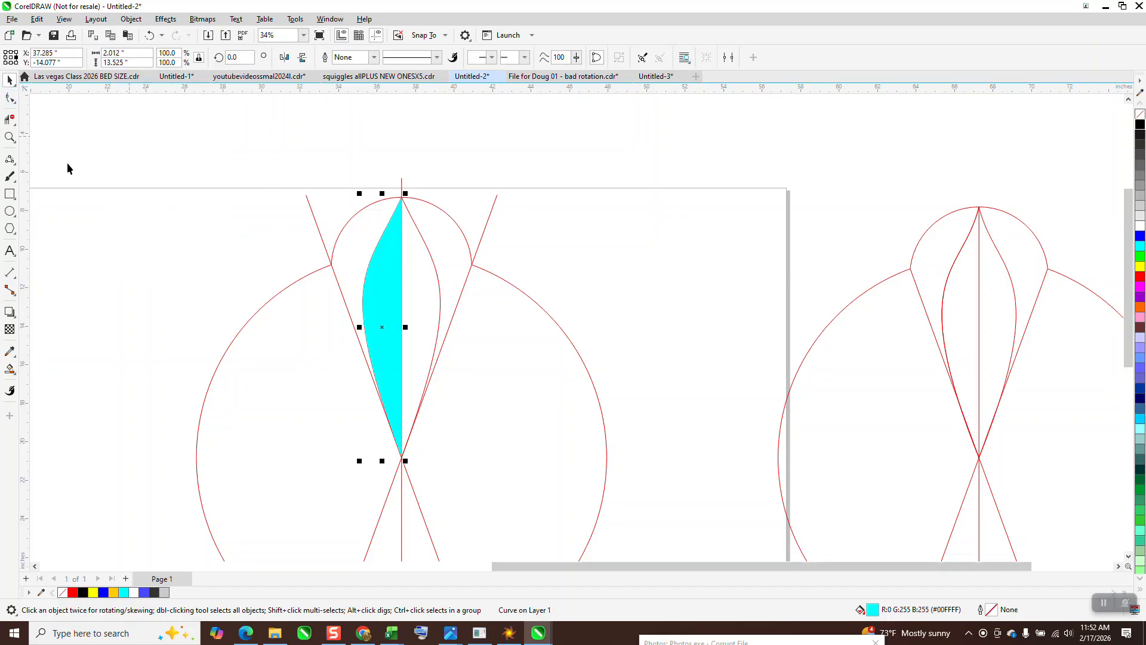
click(16, 374)
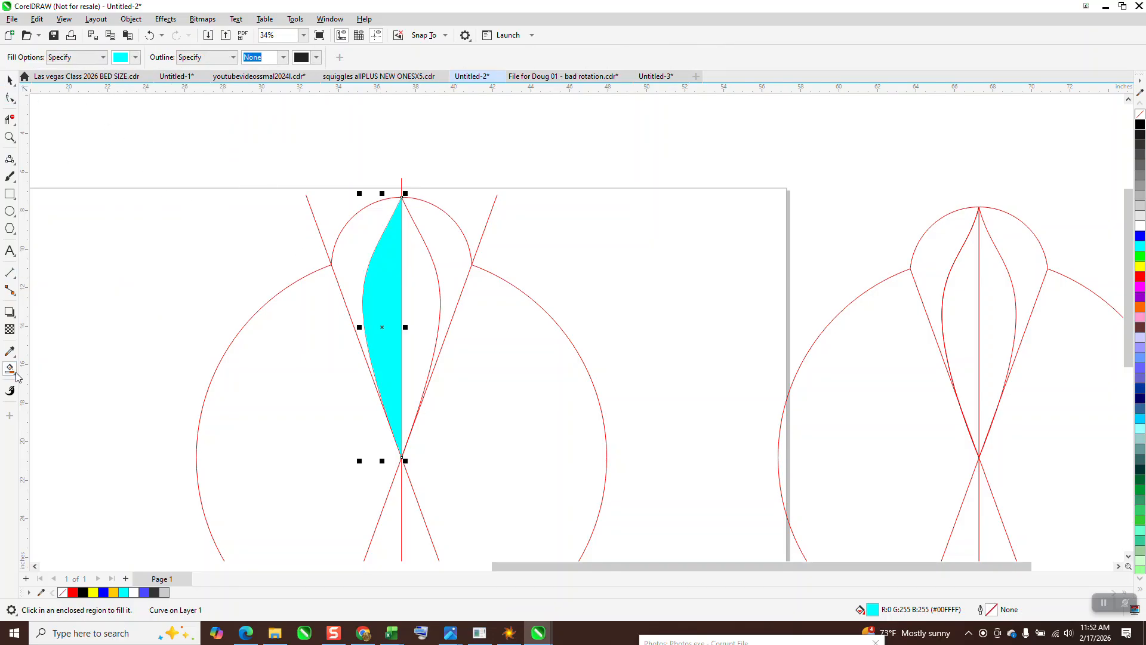
click(16, 379)
click(51, 369)
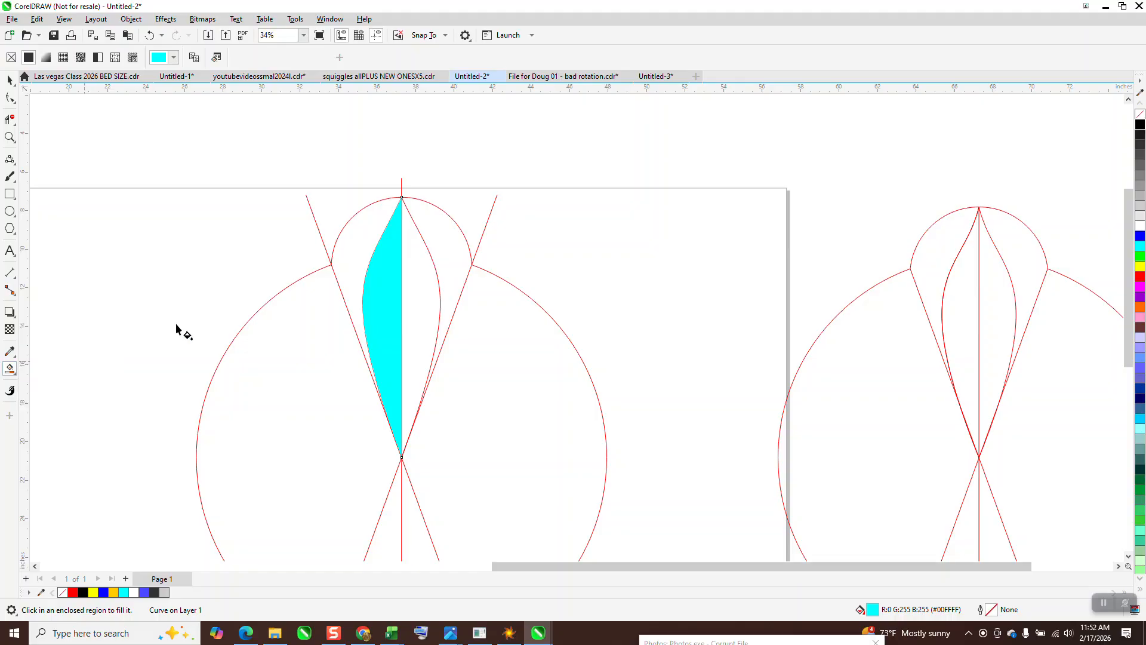
drag(386, 245, 389, 455)
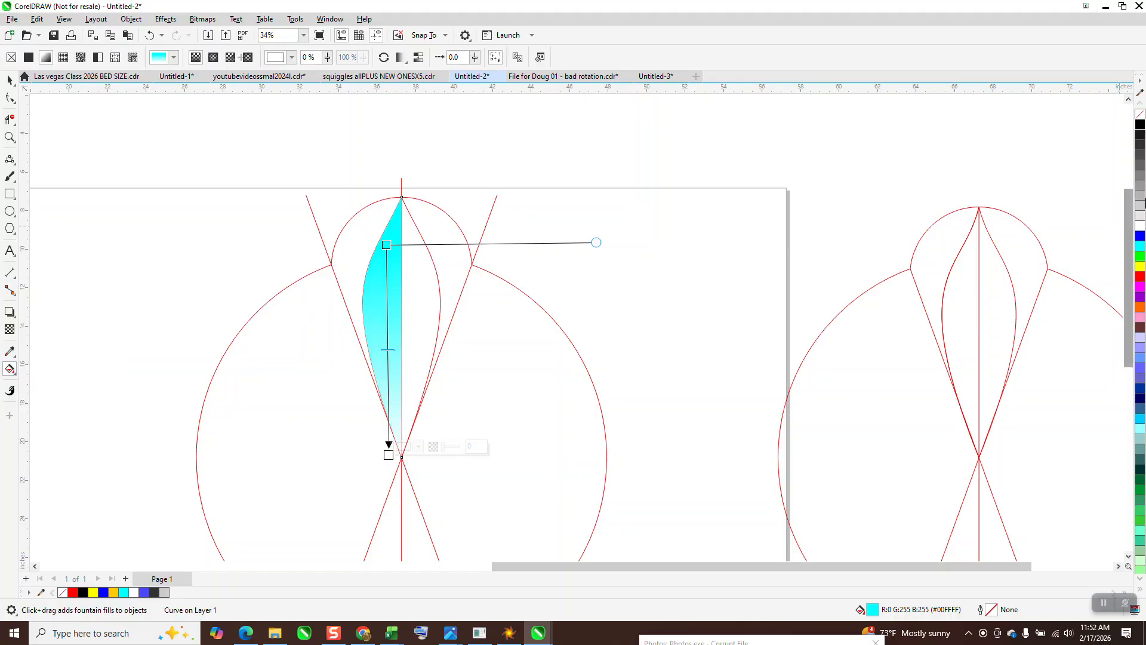
drag(1141, 130, 388, 444)
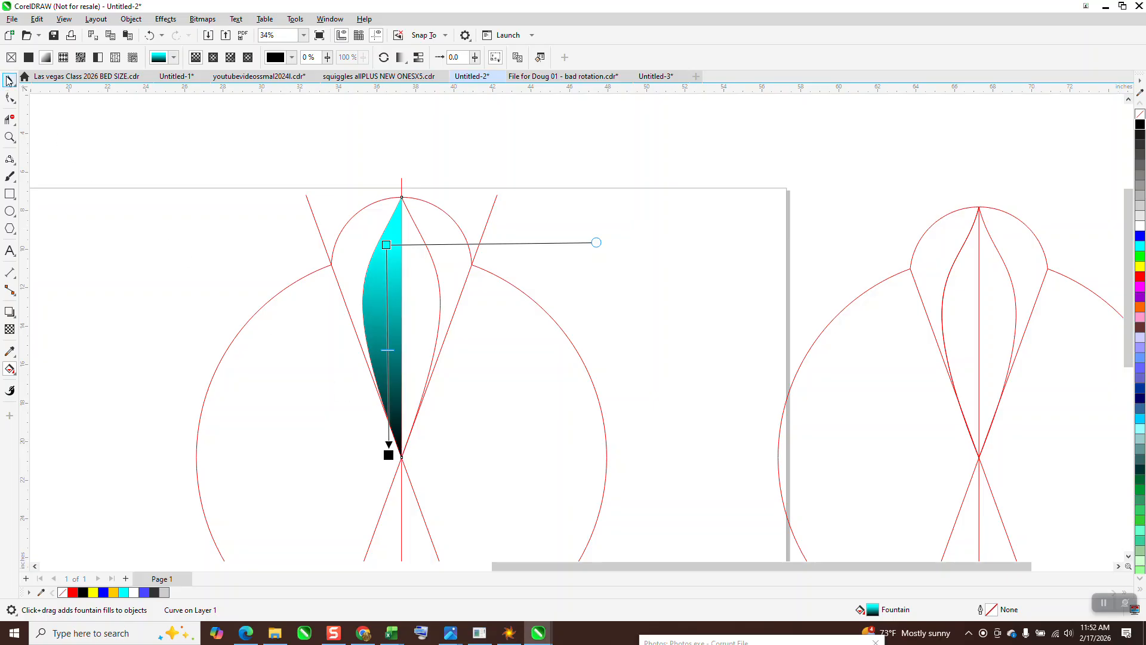
click(9, 80)
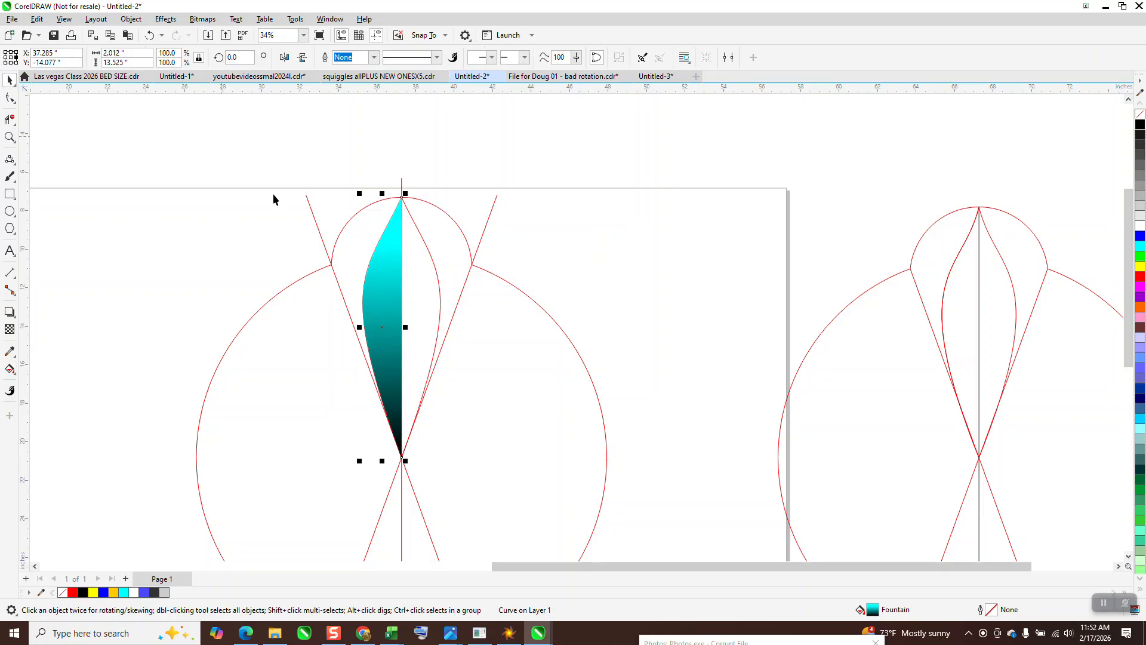
Step: Mirror a copy of the gradient half to the right side and reverse its fountain fill direction
drag(358, 327, 444, 327)
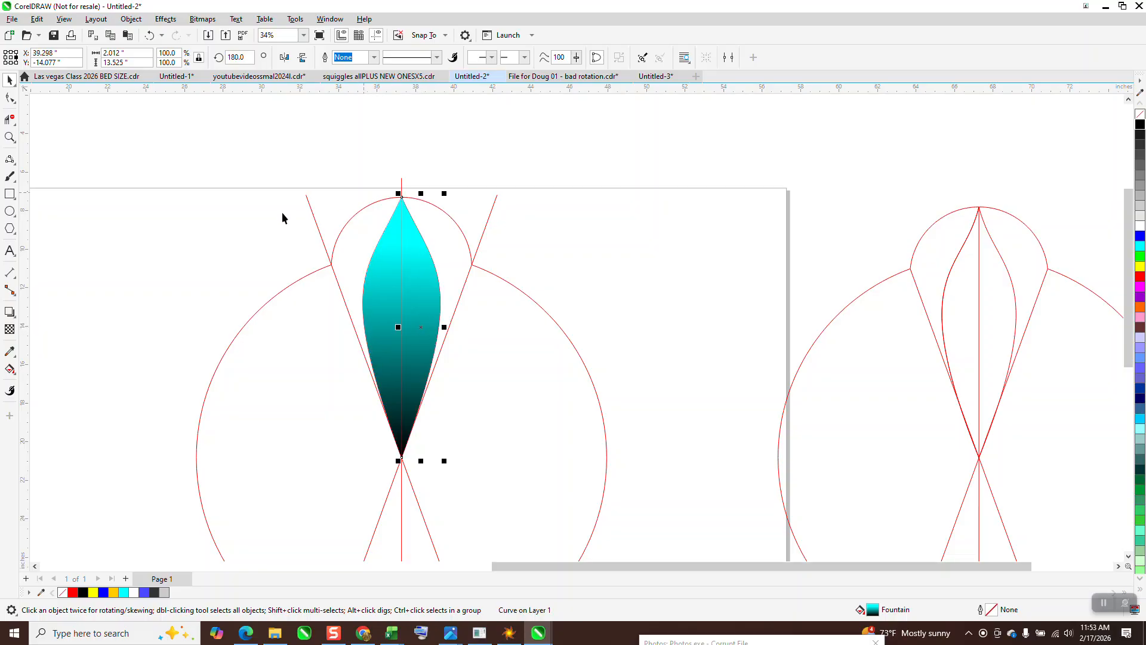
click(17, 375)
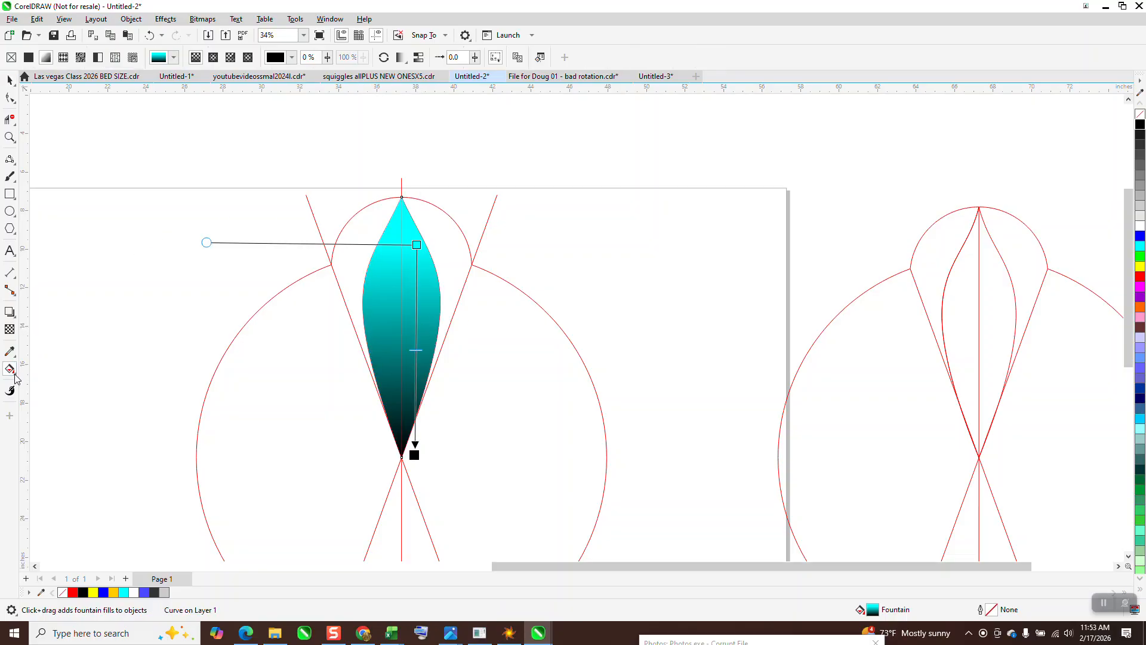
click(383, 58)
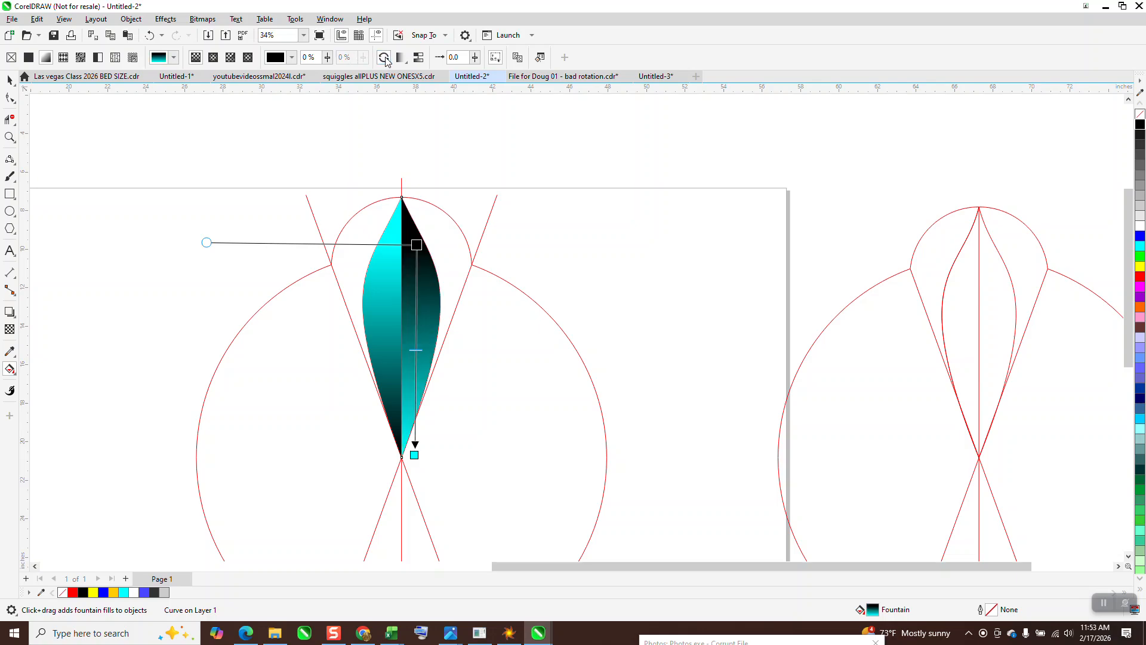
drag(416, 245, 418, 179)
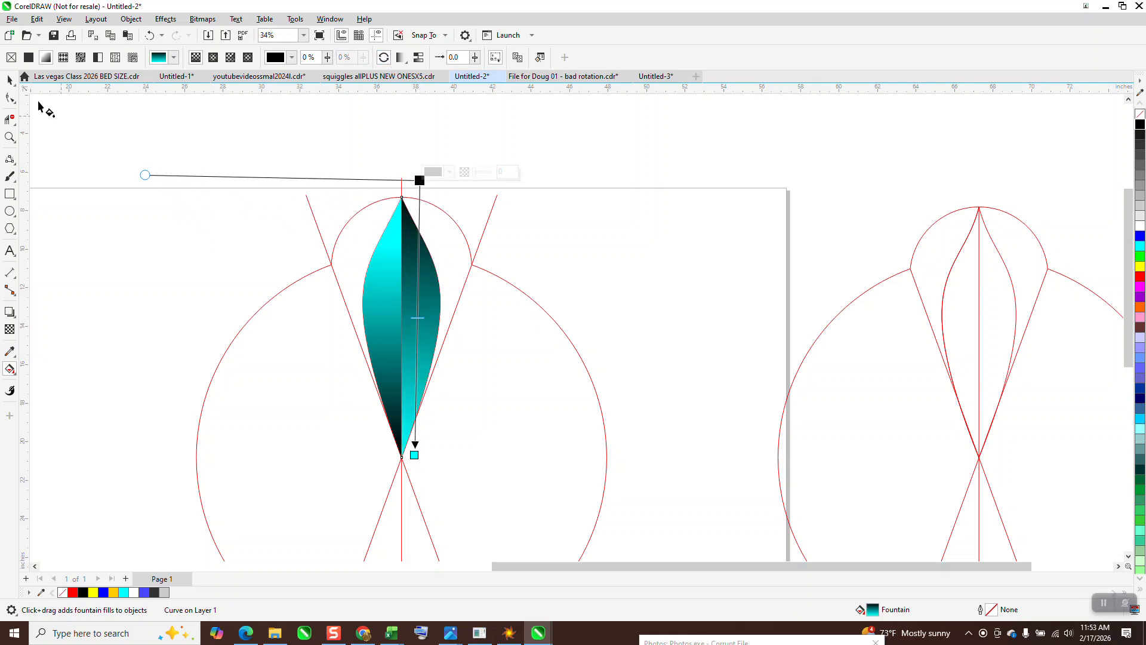
click(9, 80)
Step: Smart-fill the region between the petal's left edge and the small circle with light gray
scroll(378, 313, down, 4)
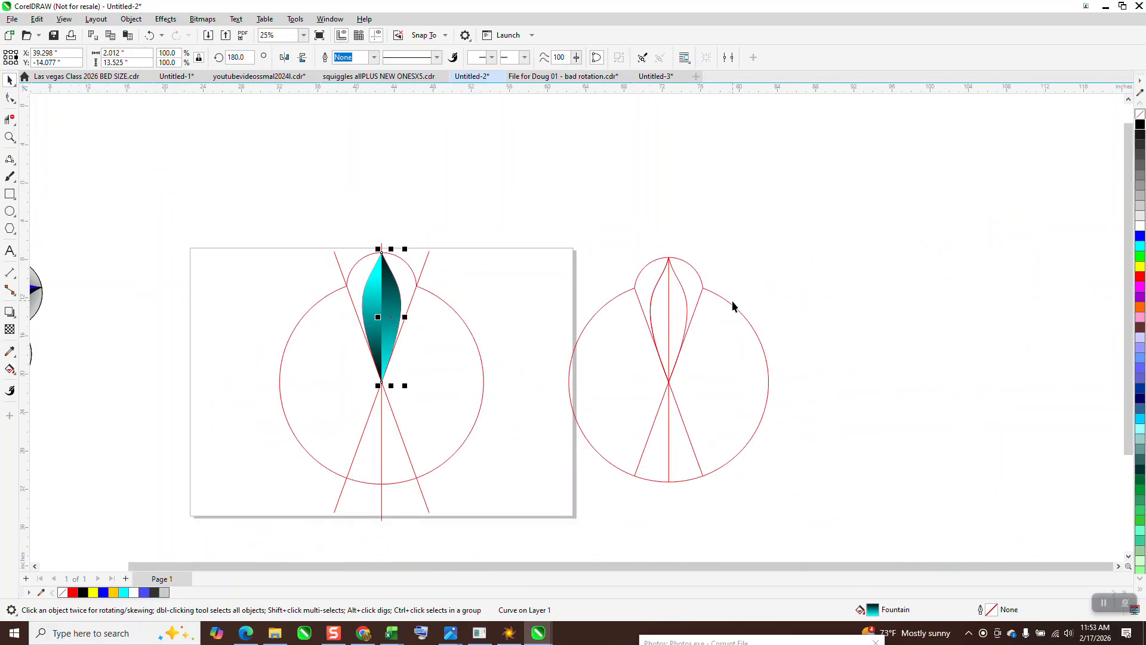
click(10, 136)
mouse_move(456, 237)
mouse_down()
mouse_move(687, 427)
mouse_move(667, 425)
mouse_up()
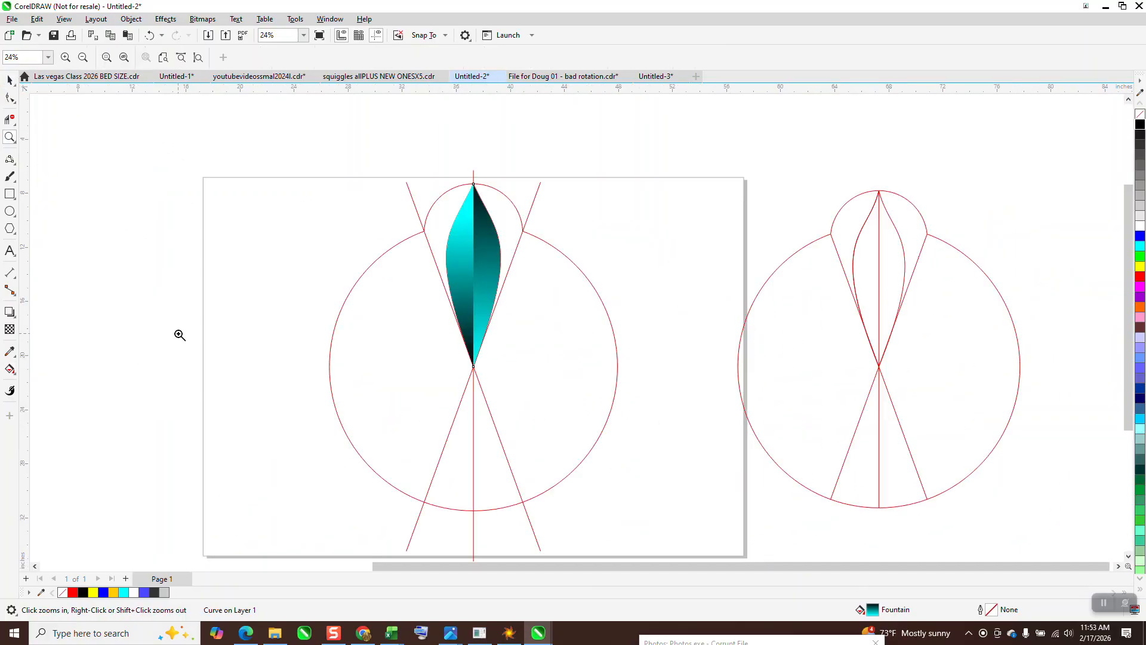
click(17, 378)
click(44, 384)
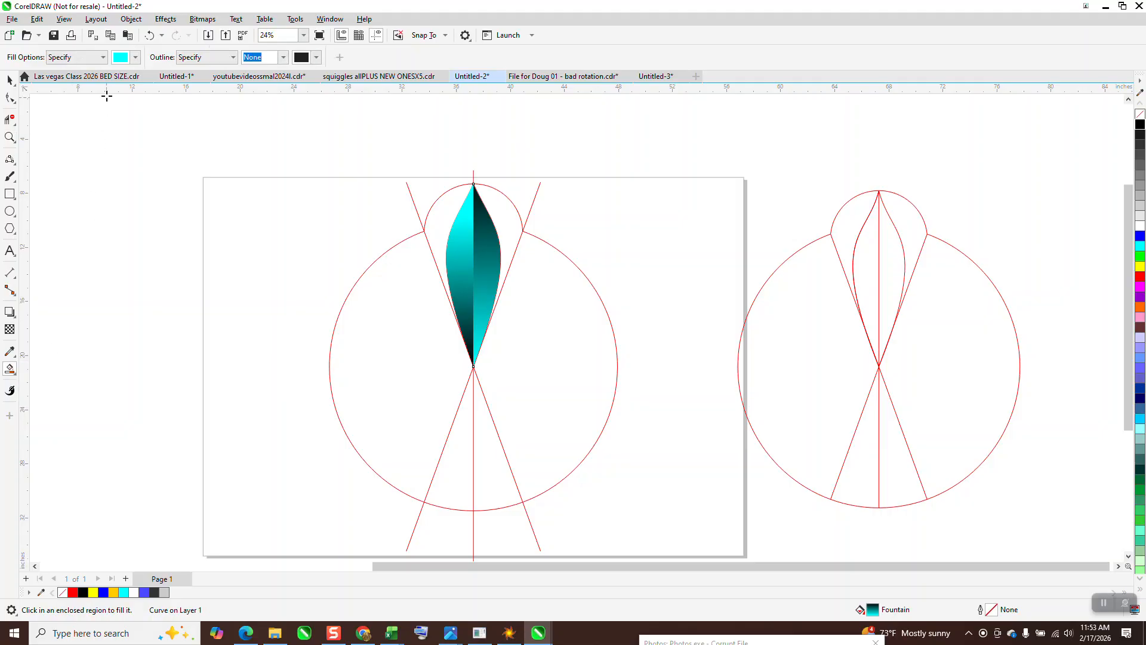
click(136, 57)
click(129, 131)
click(441, 227)
click(442, 227)
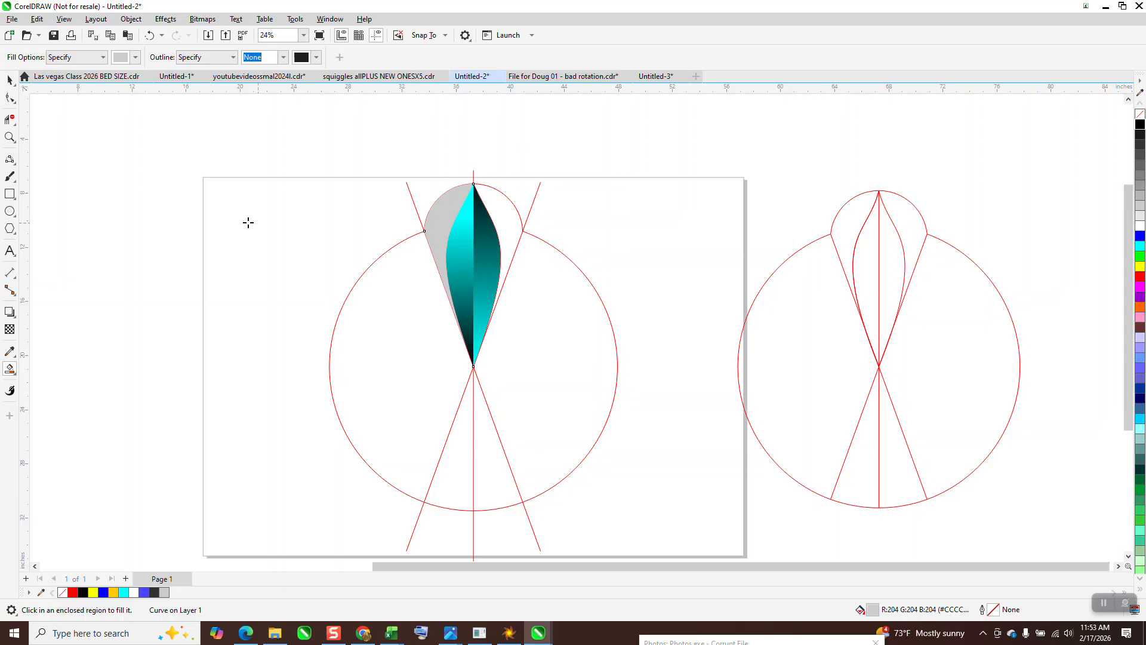
Step: Give the gray region an angled gray-to-black fountain fill and mirror a copy of it to the right side
click(17, 373)
click(55, 370)
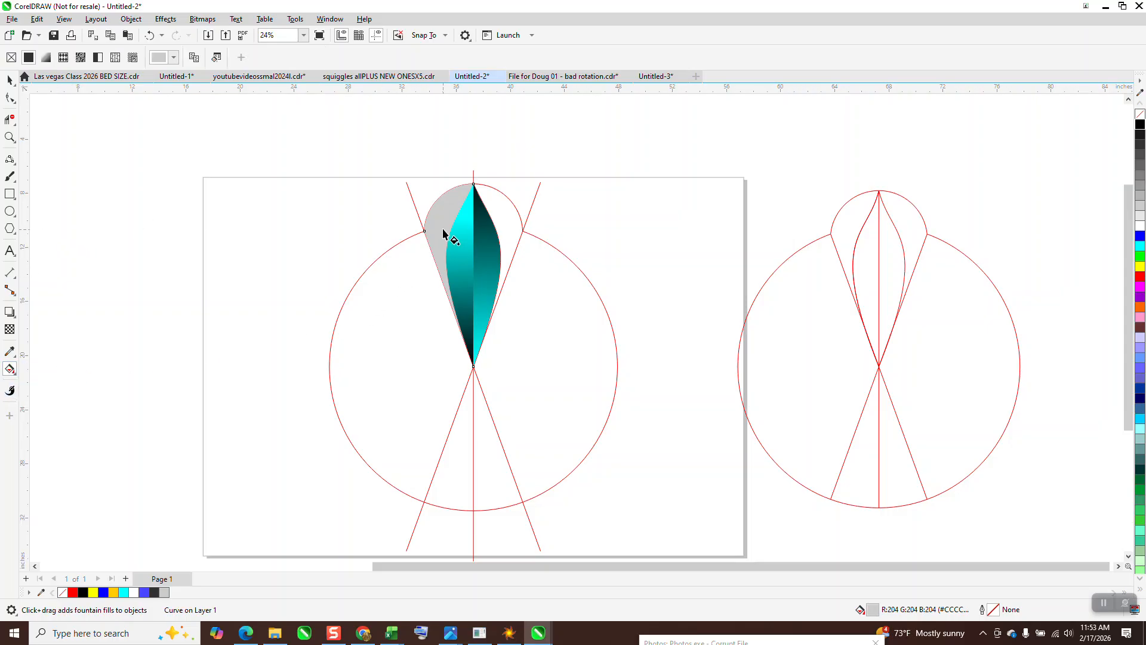
scroll(418, 258, down, 2)
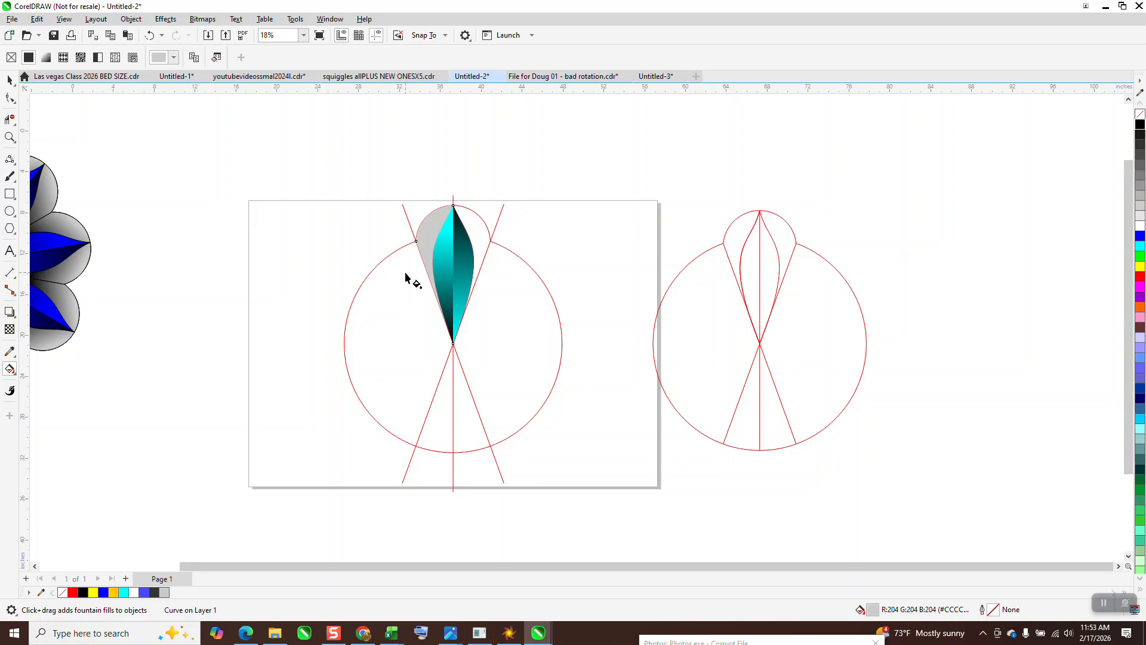
drag(421, 245, 419, 168)
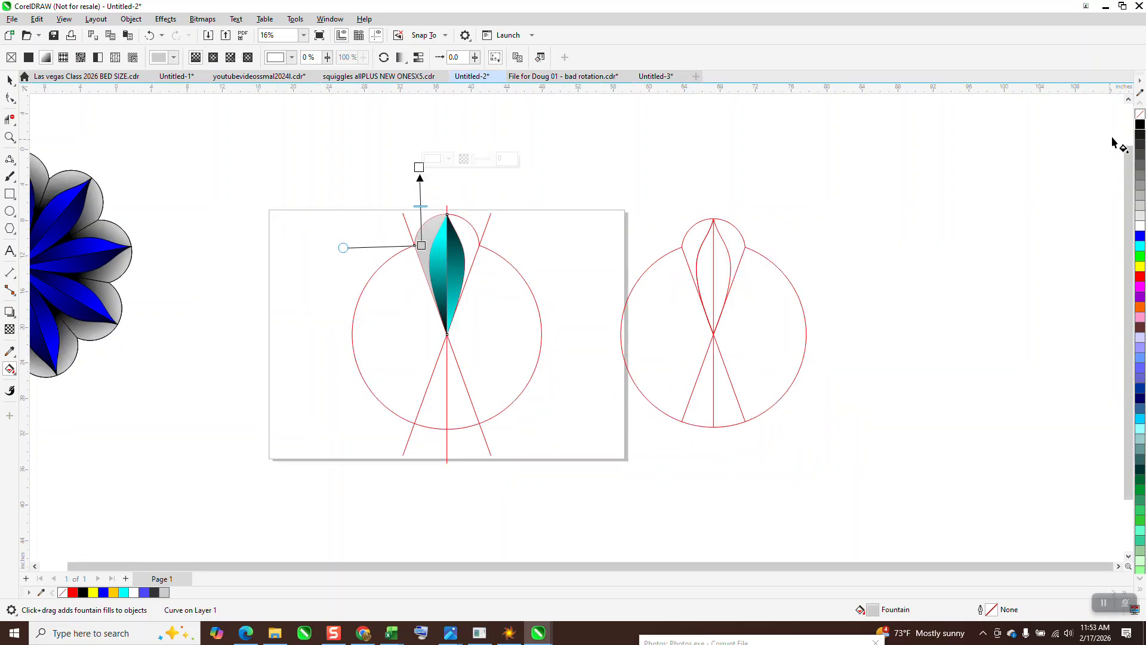
drag(1140, 125, 420, 167)
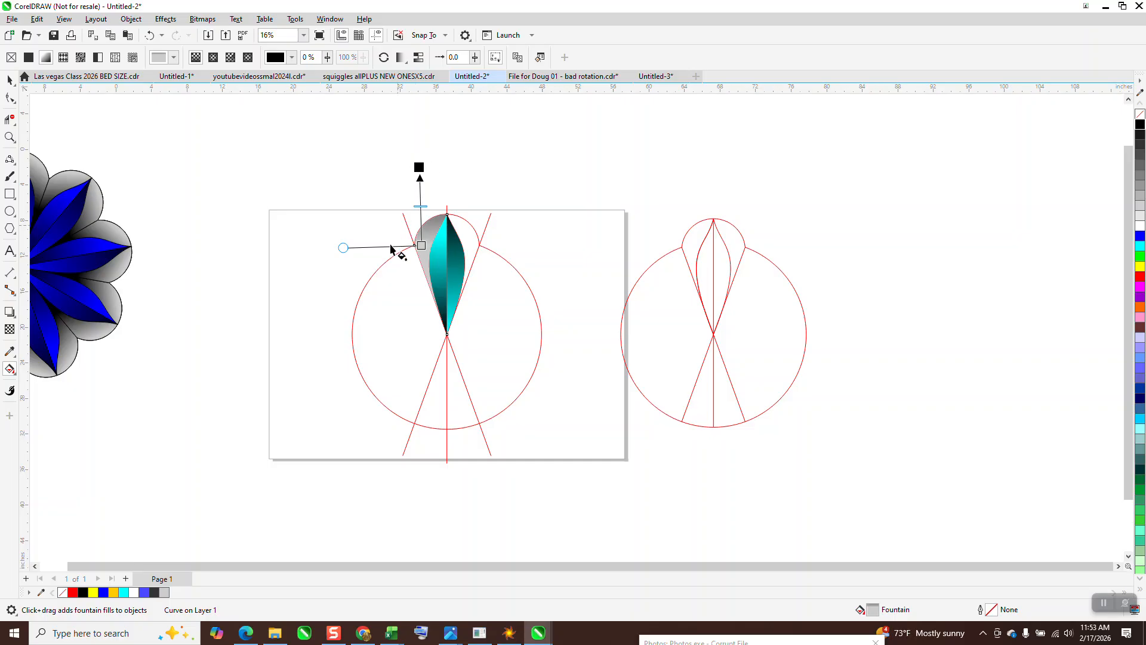
drag(347, 252, 351, 296)
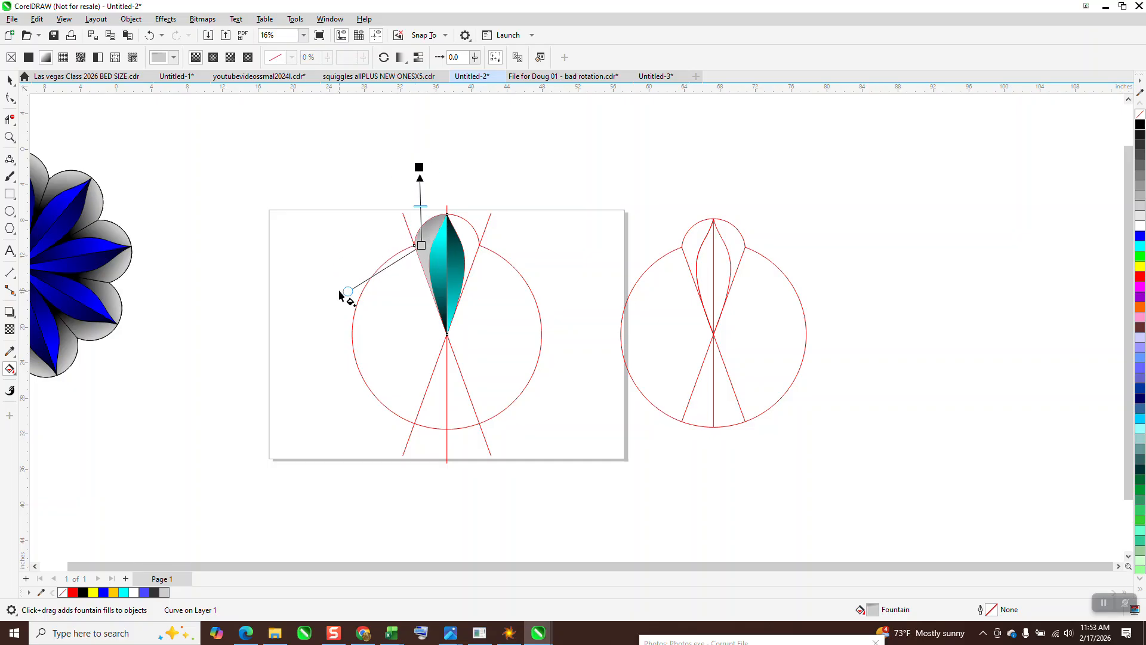
drag(423, 246, 425, 259)
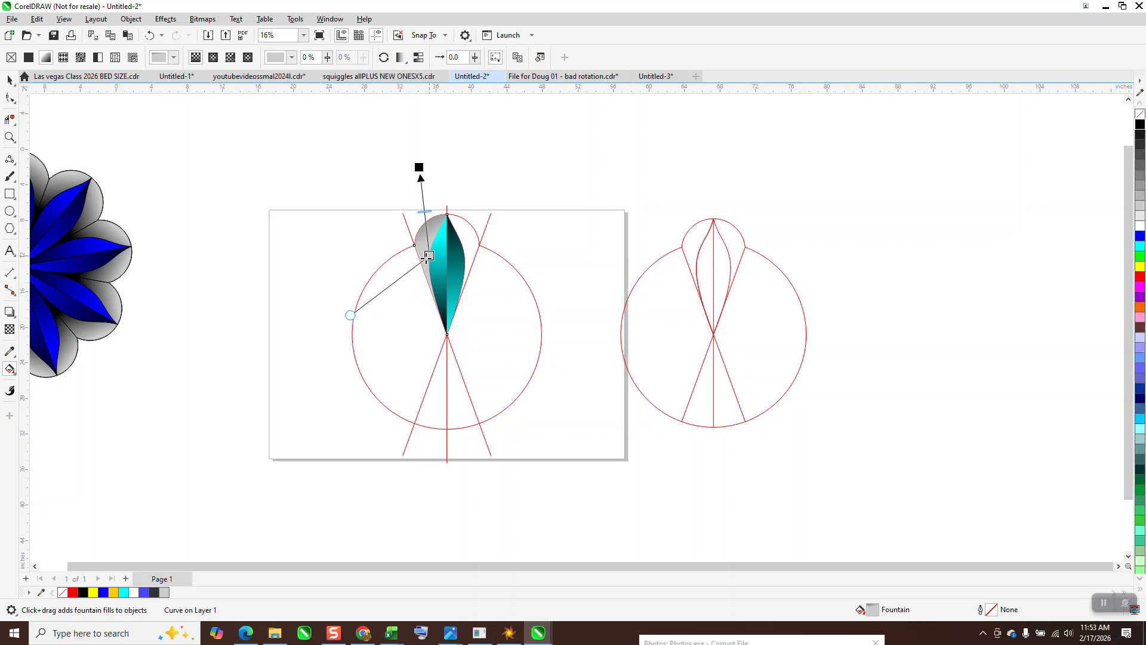
click(10, 80)
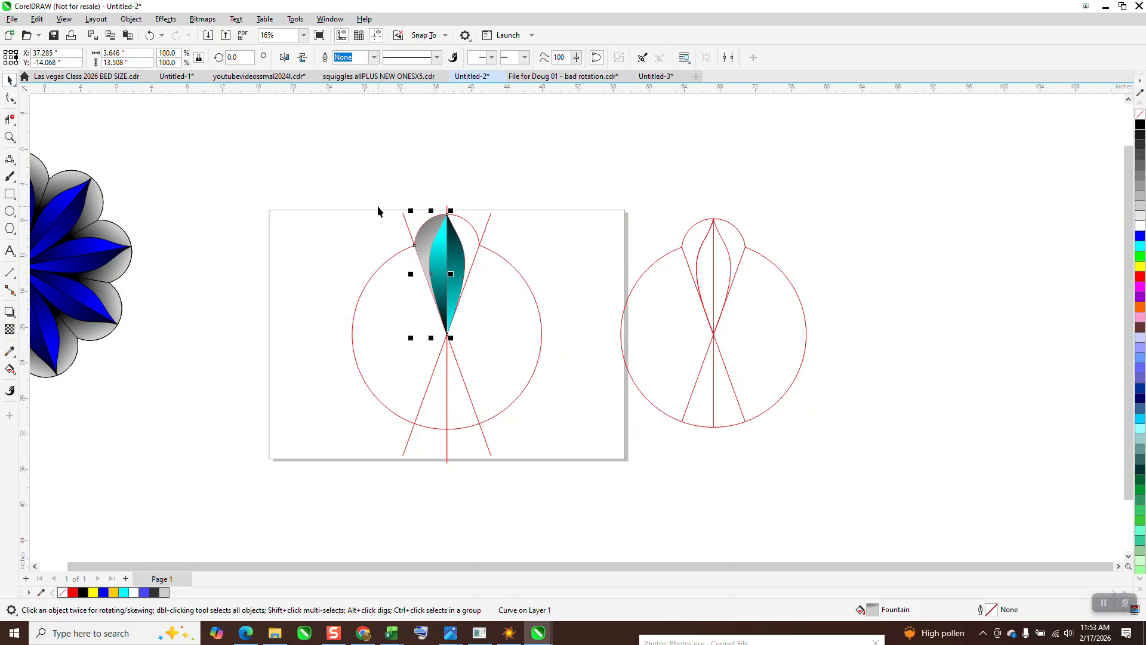
drag(411, 273, 479, 276)
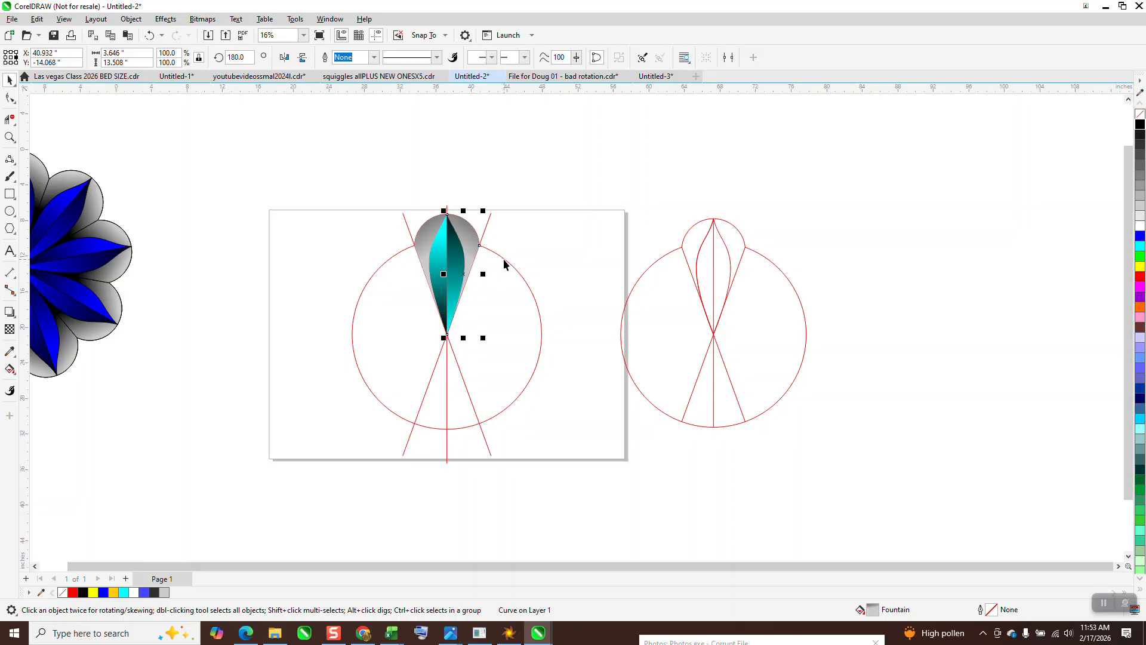
Step: Delete the construction circle and lines around the petal
click(512, 265)
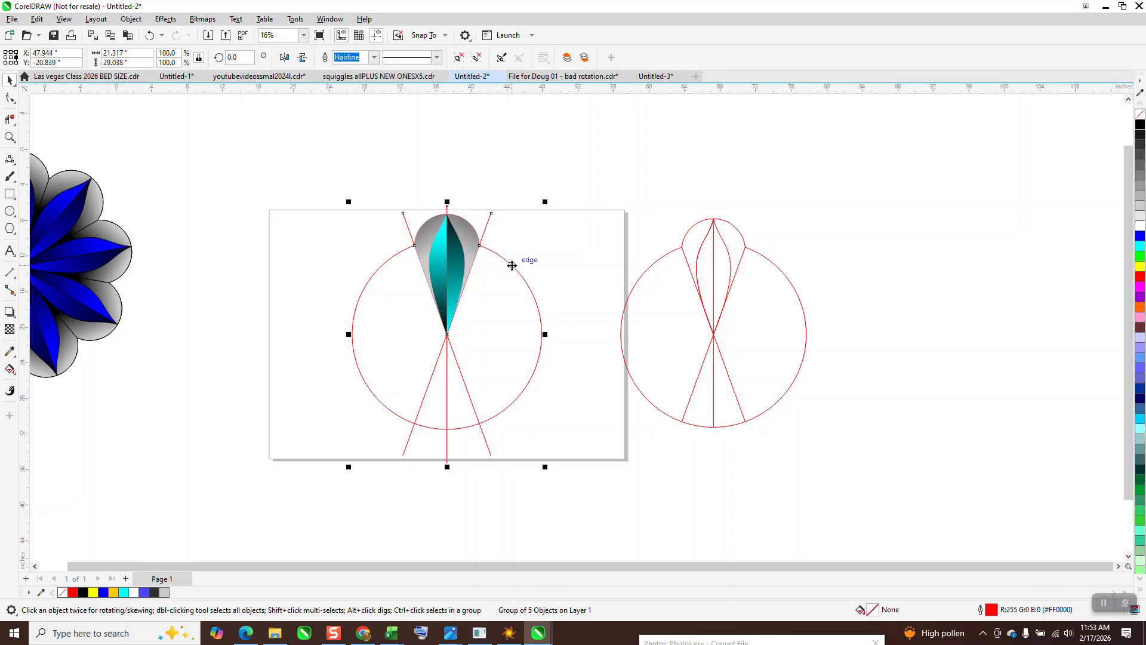
key(Delete)
Step: Remove the outlines from the six petal pieces and group them together
drag(400, 191, 529, 385)
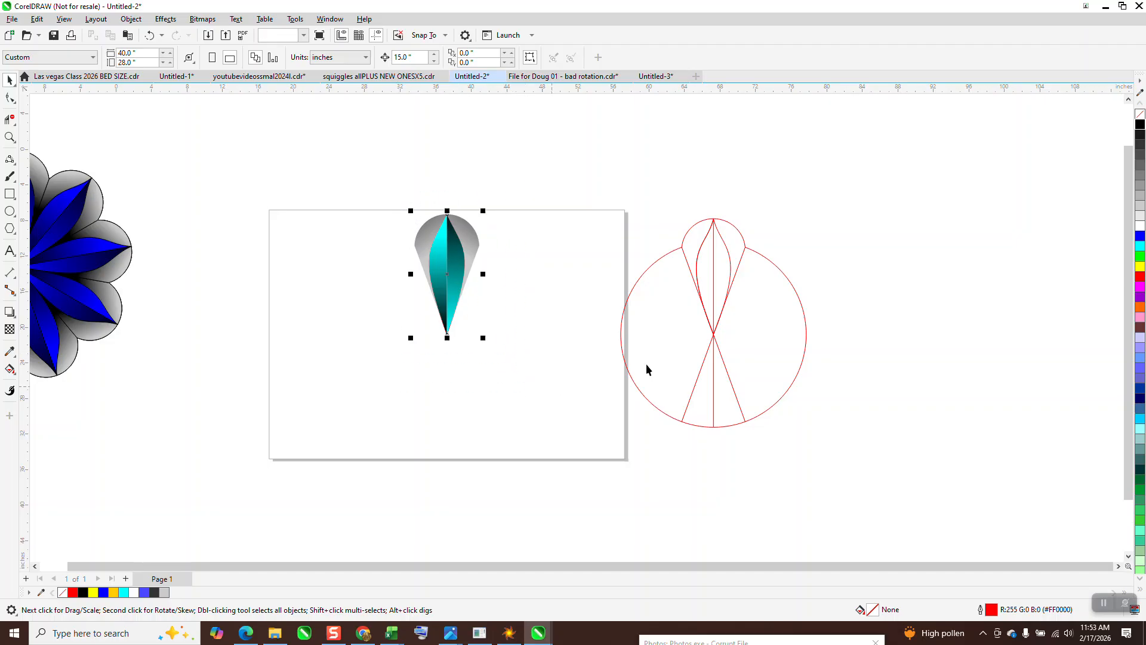
right_click(1140, 115)
drag(378, 160, 467, 332)
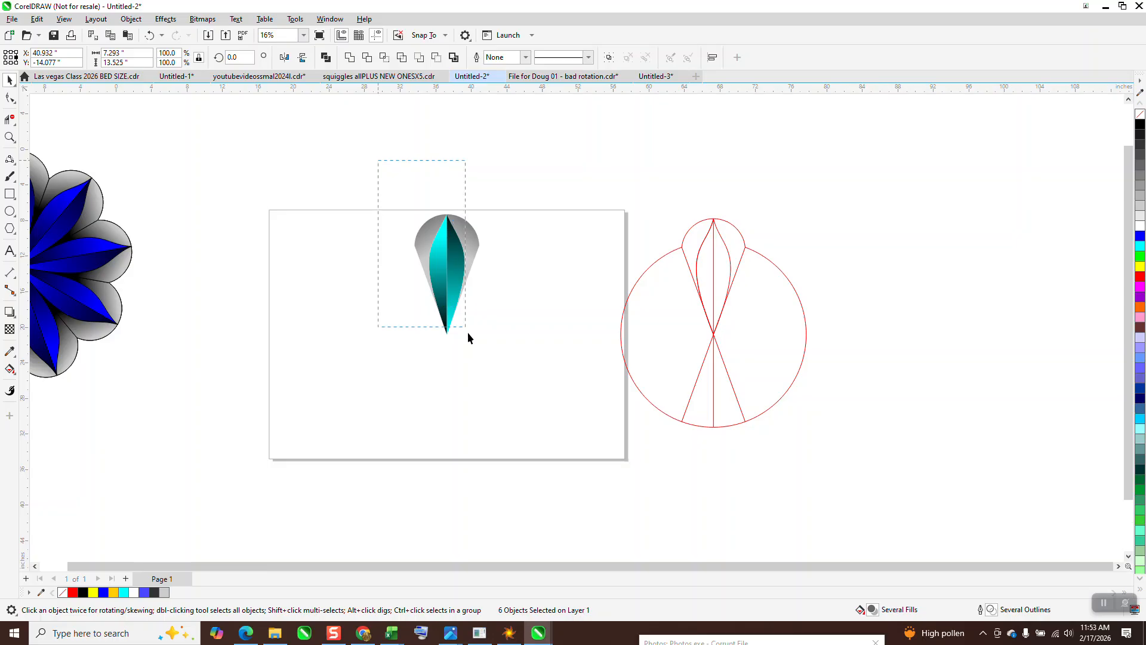
key(ctrl+g)
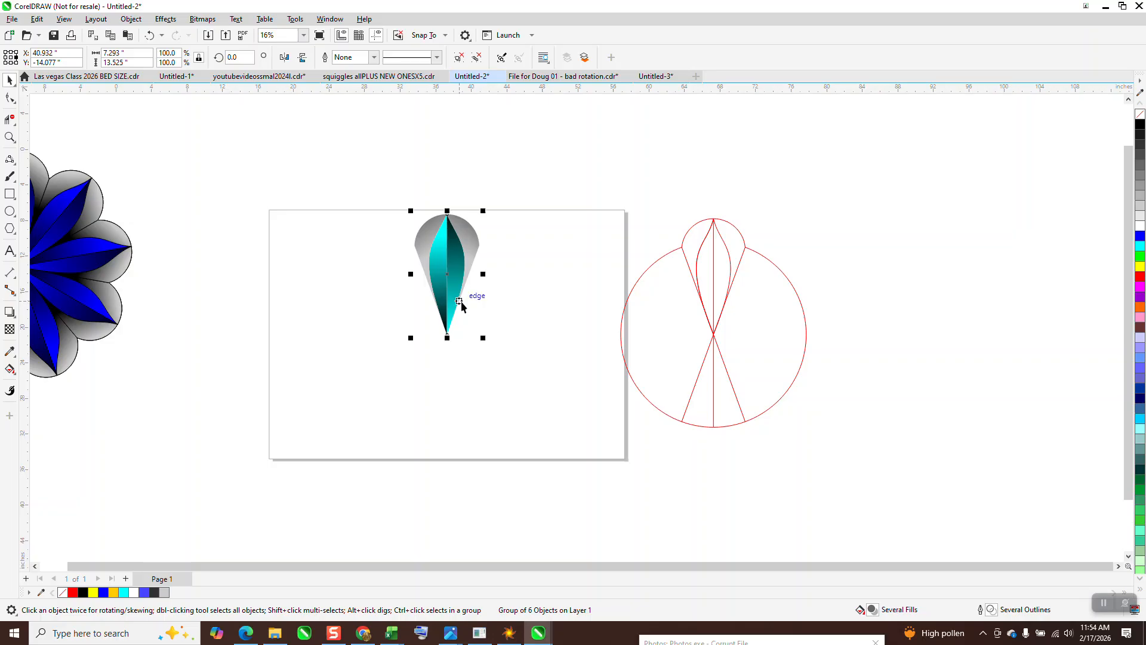
Step: Rotate the petal group about its bottom point with Transform, making 8 copies at 40° each
drag(452, 280, 451, 280)
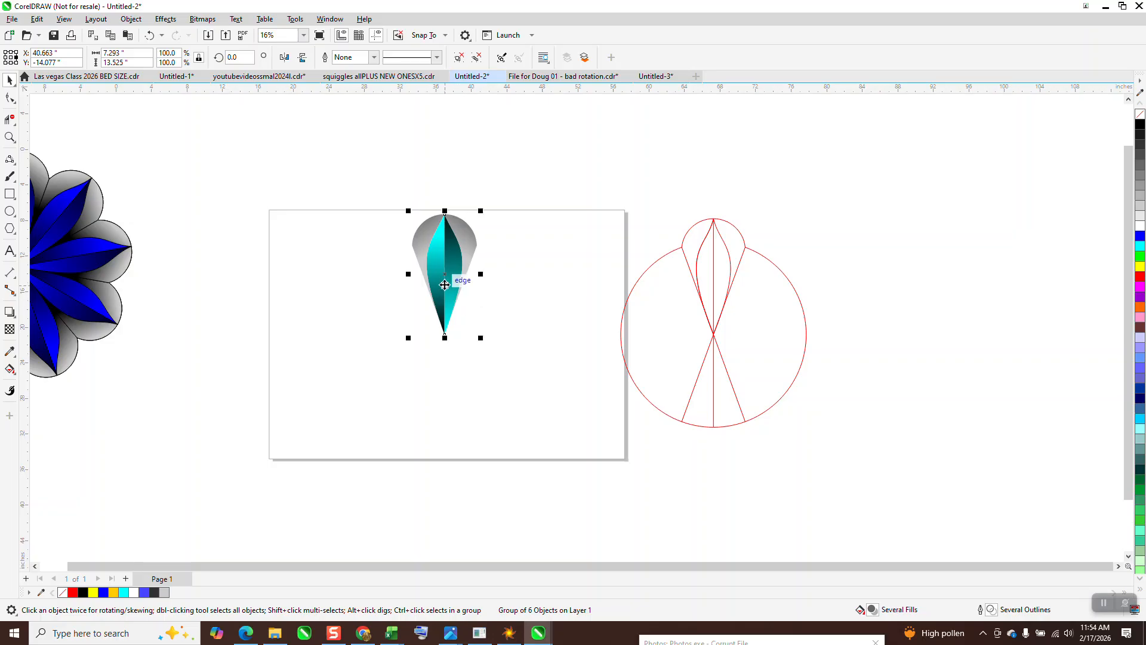
click(149, 36)
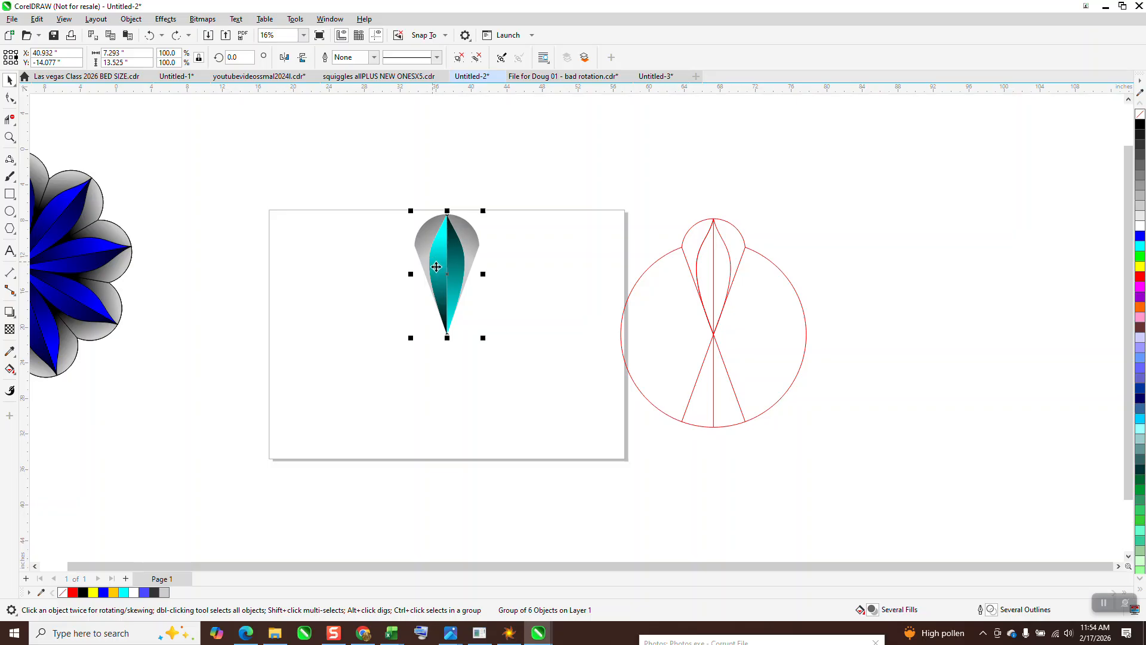
click(464, 268)
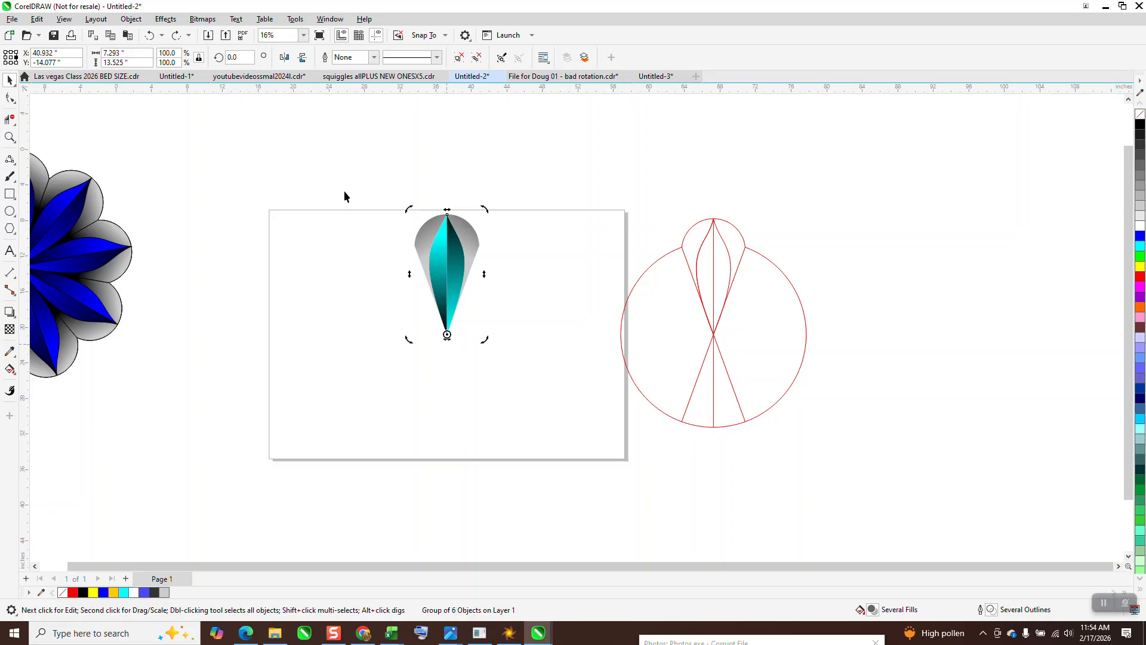
click(330, 19)
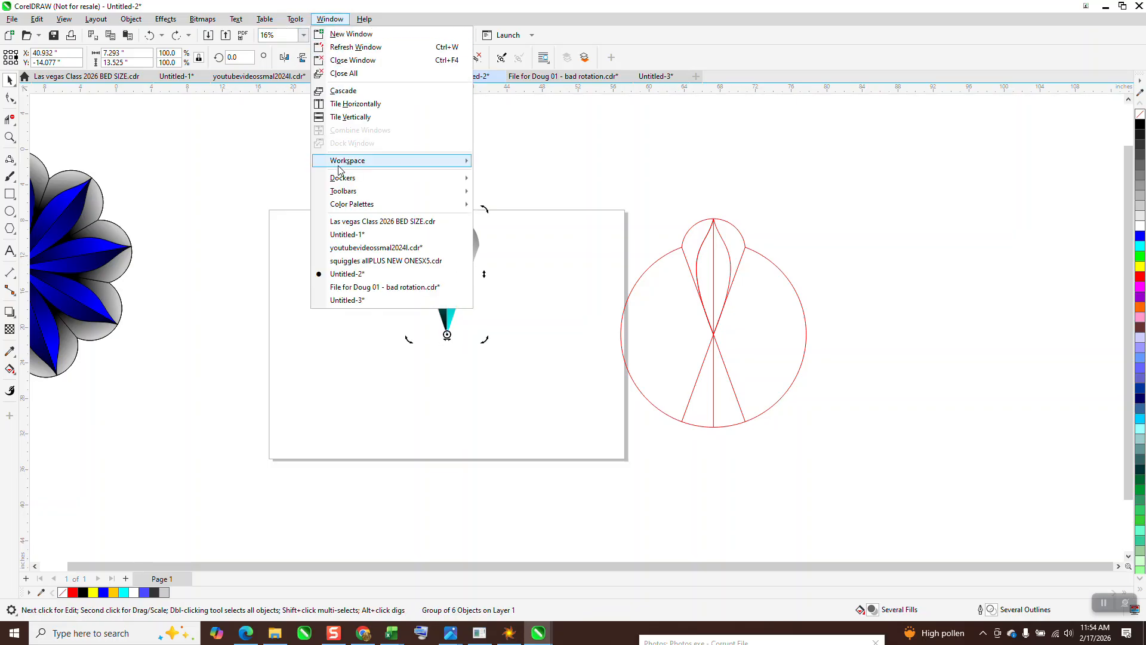
mouse_move(340, 178)
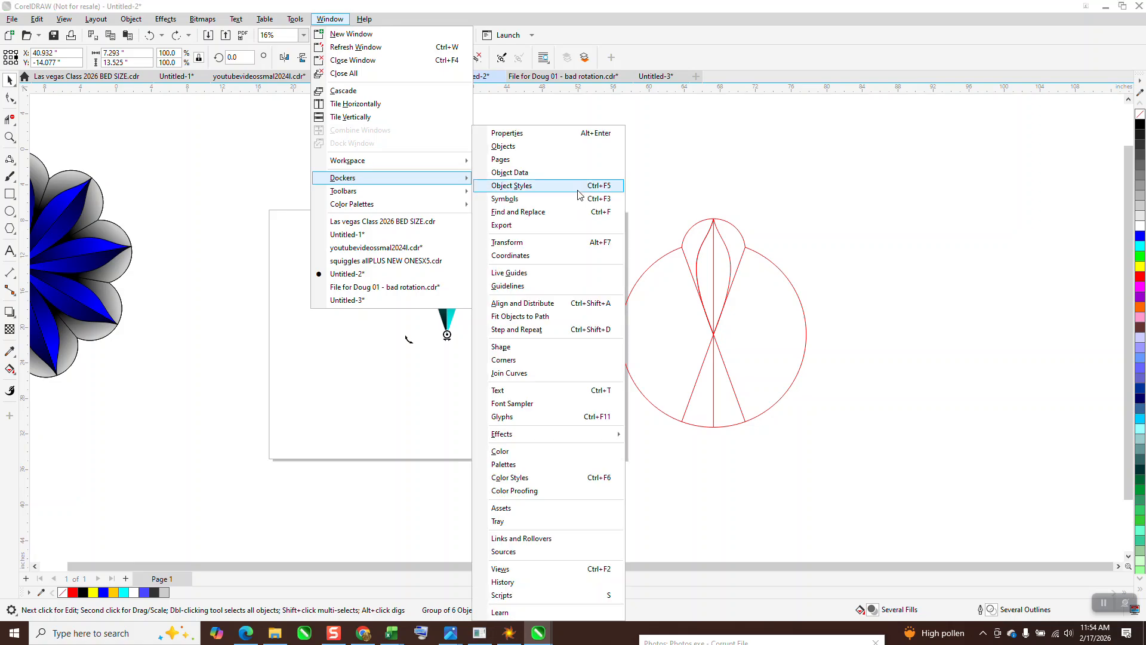
click(512, 242)
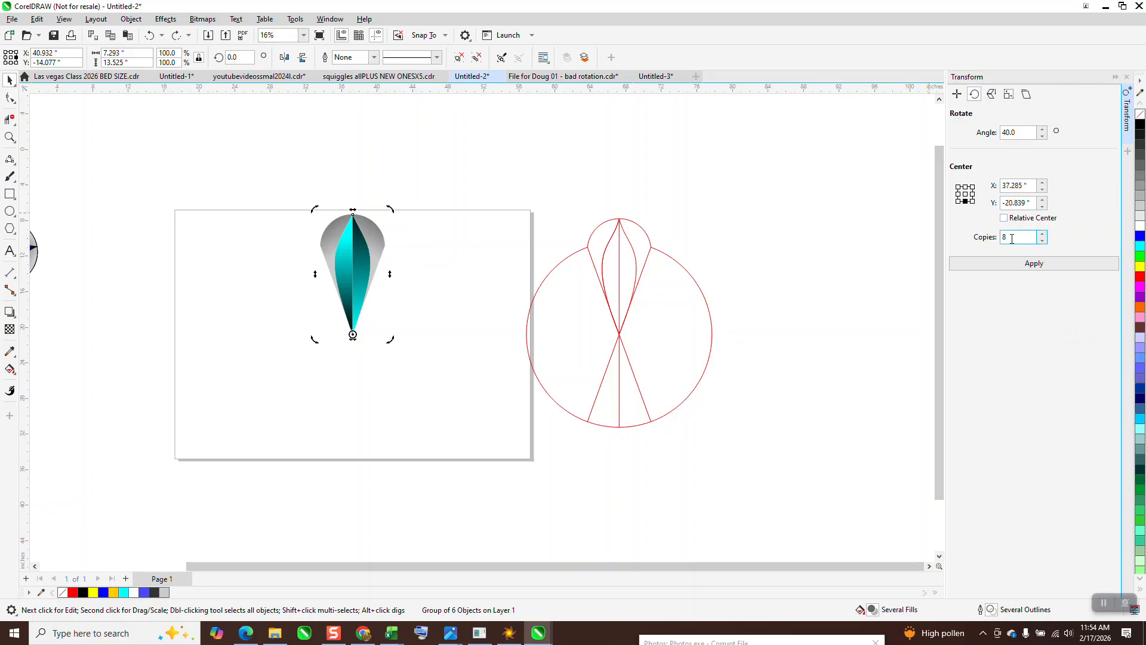
click(1035, 268)
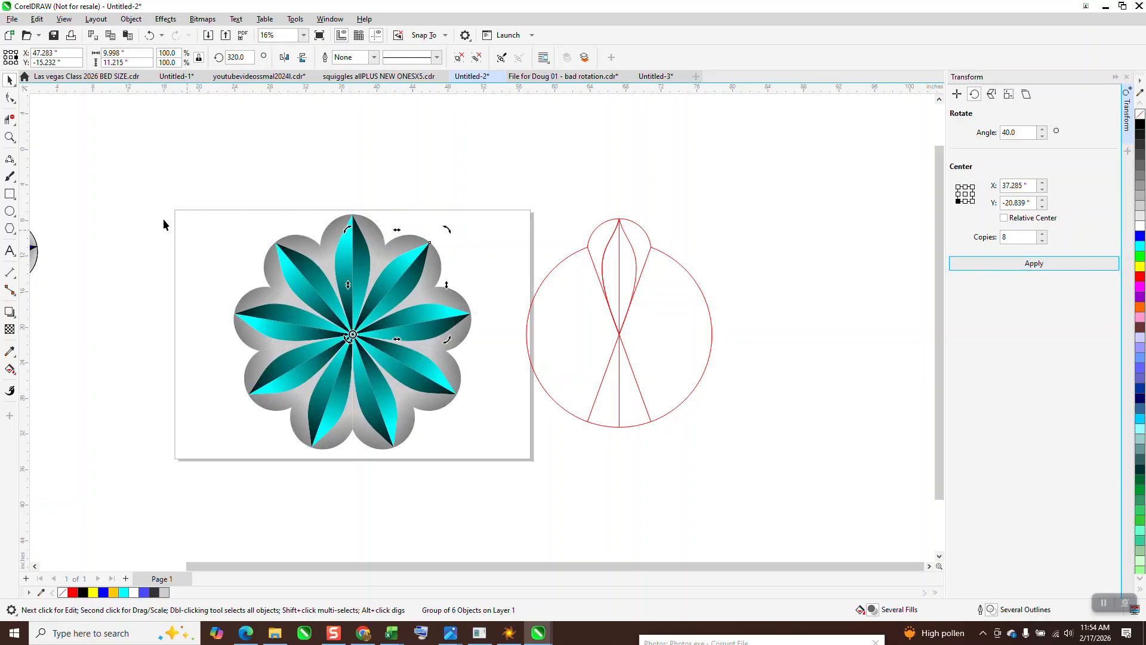
Step: Draw a rectangle around the new flower, fill it black, and send it to the back of the page
click(14, 197)
drag(225, 193, 493, 473)
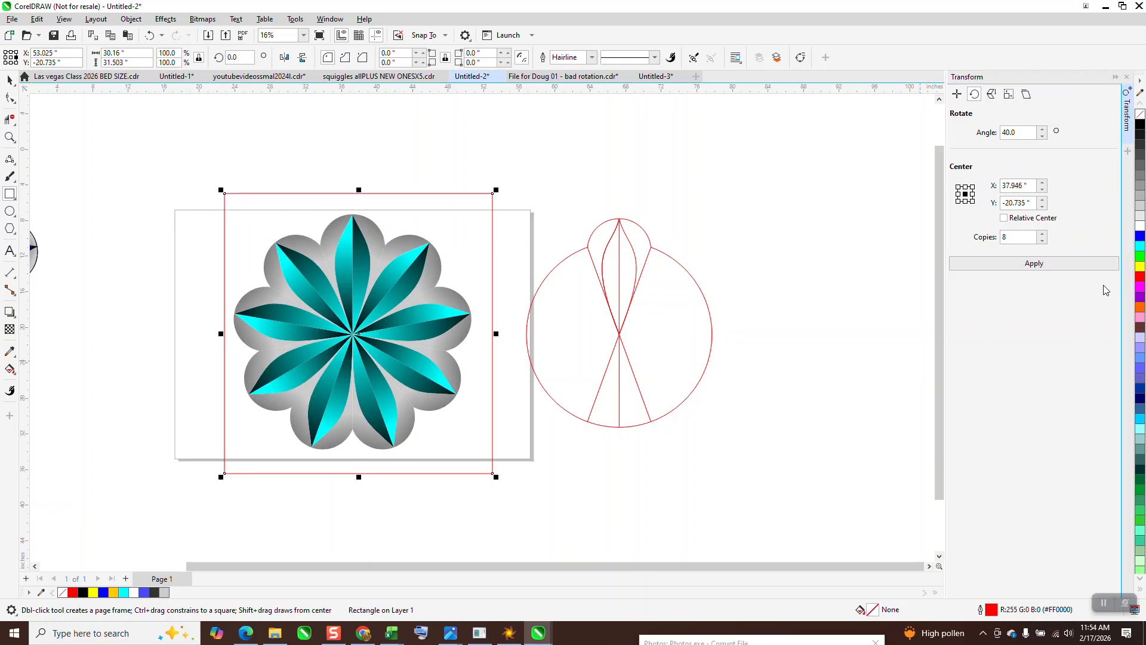
click(1140, 124)
click(130, 19)
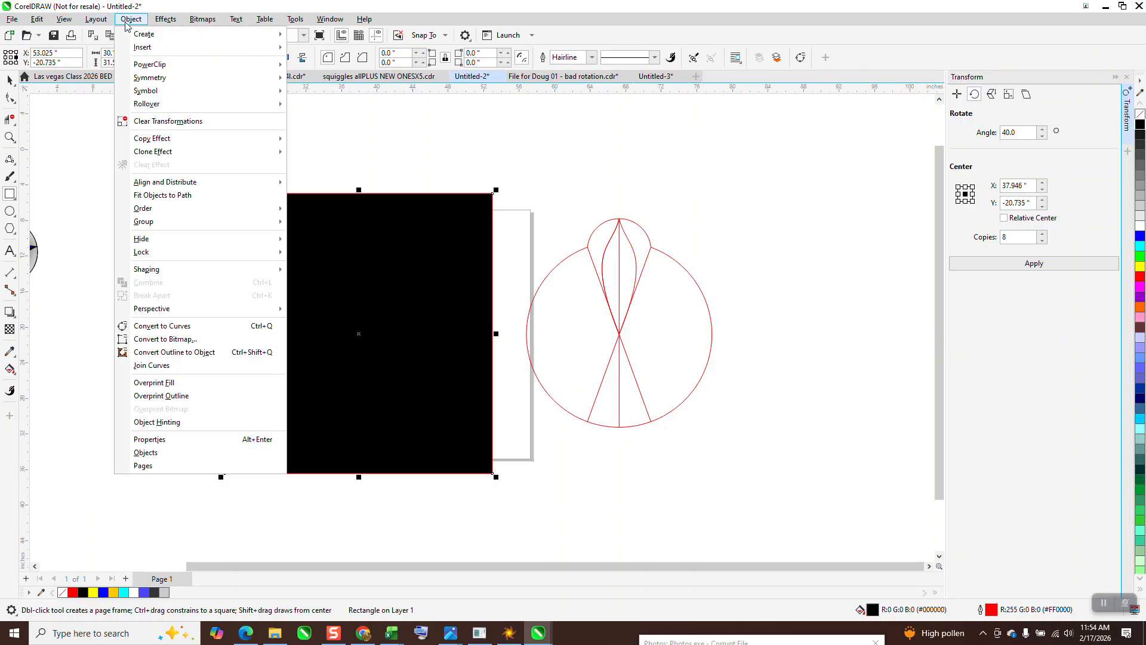
mouse_move(144, 208)
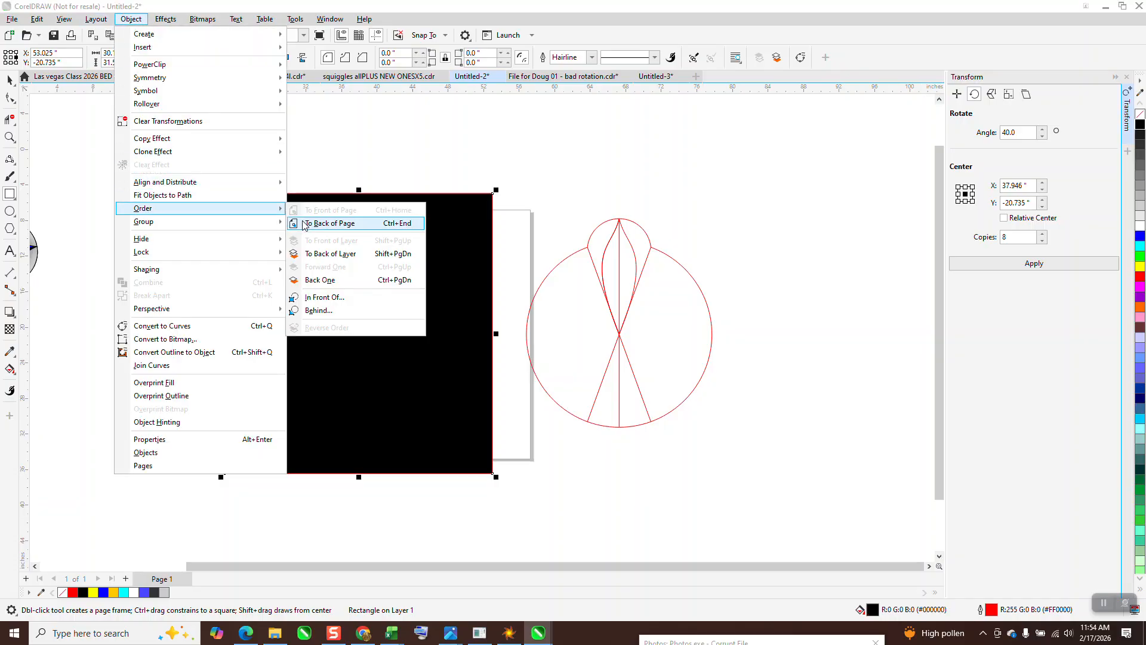
click(304, 225)
Step: Select the flower and background together and set their outline color to black
click(10, 80)
drag(179, 154, 475, 457)
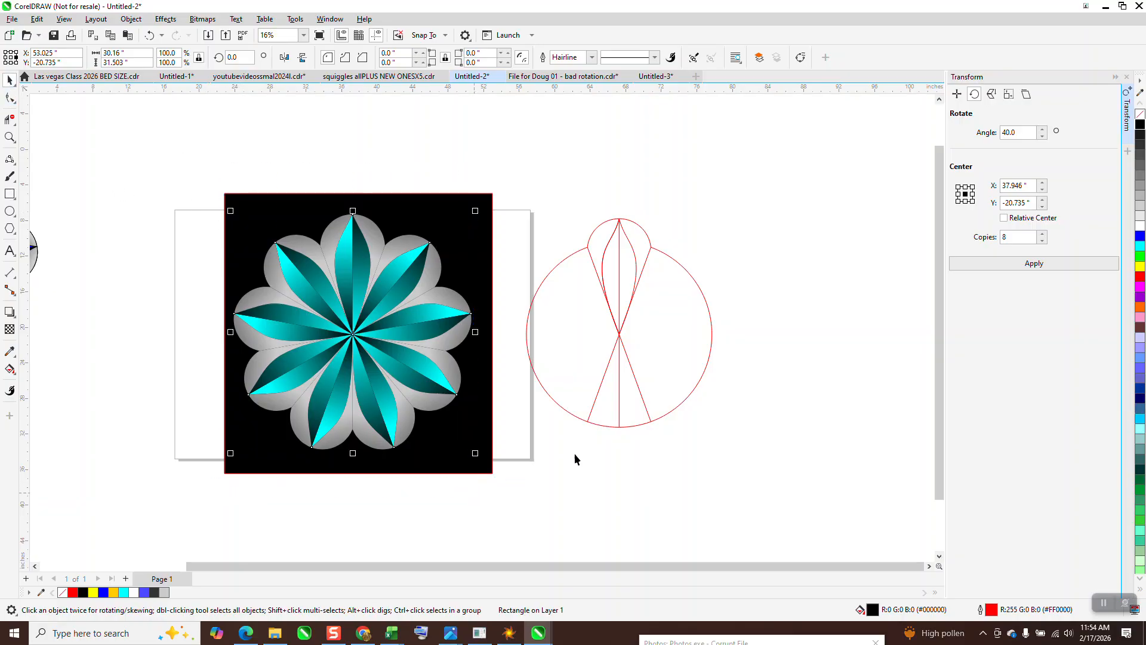
right_click(1141, 126)
Step: Move the black background rectangle behind the blue flower
scroll(754, 224, down, 3)
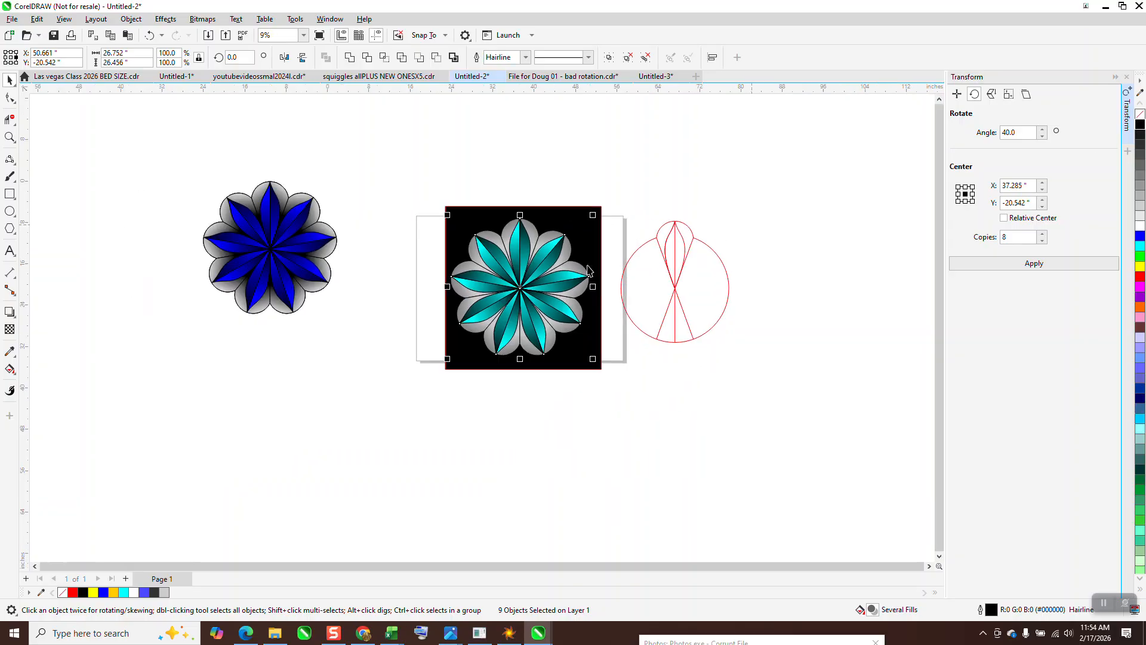
drag(456, 232, 207, 190)
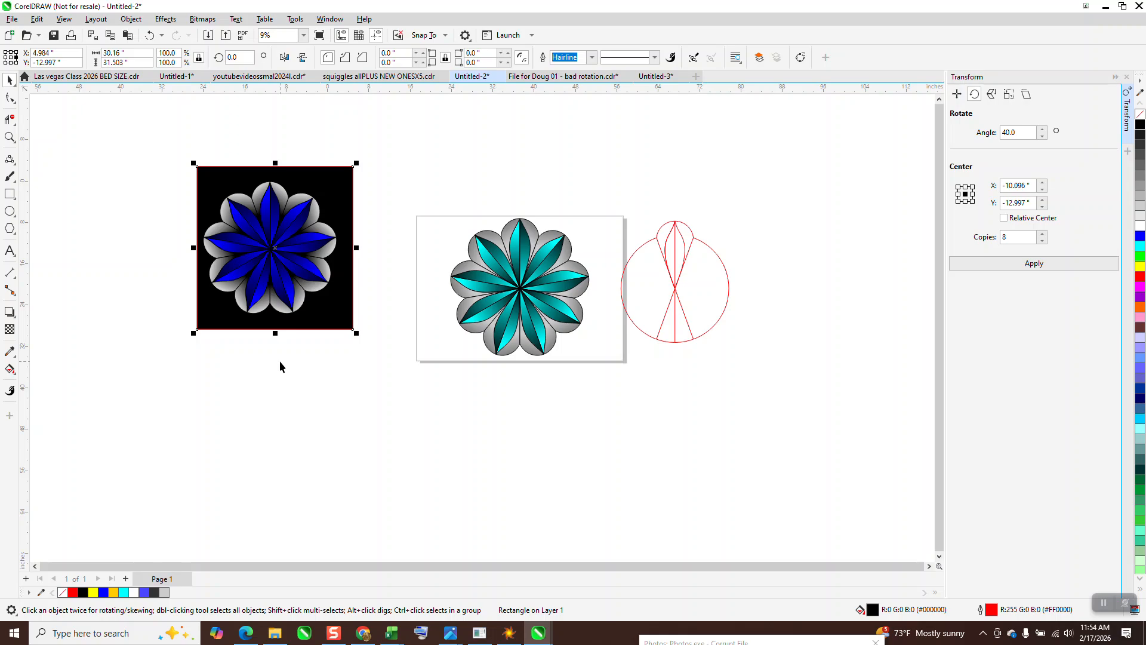